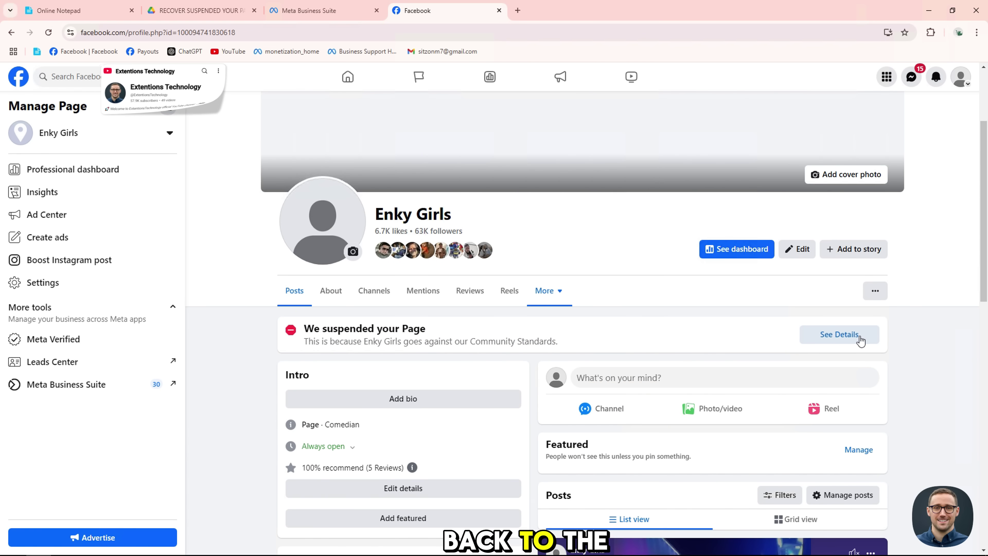
Step: Review the suspension details and reload the Enky Girls Page Status overview
{"action": "left_click", "coordinate": [858, 337]}
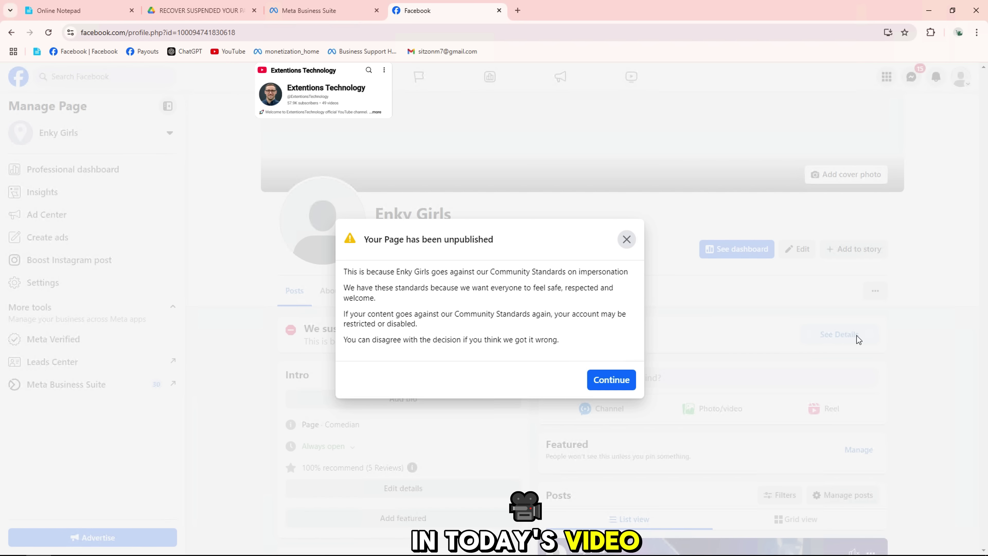
{"action": "left_click", "coordinate": [626, 239]}
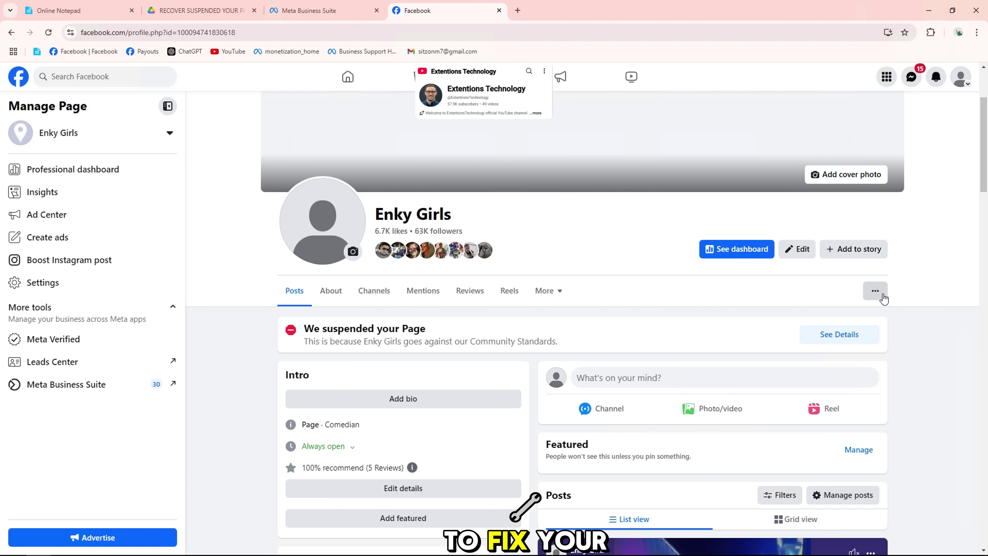
{"action": "left_click", "coordinate": [882, 296]}
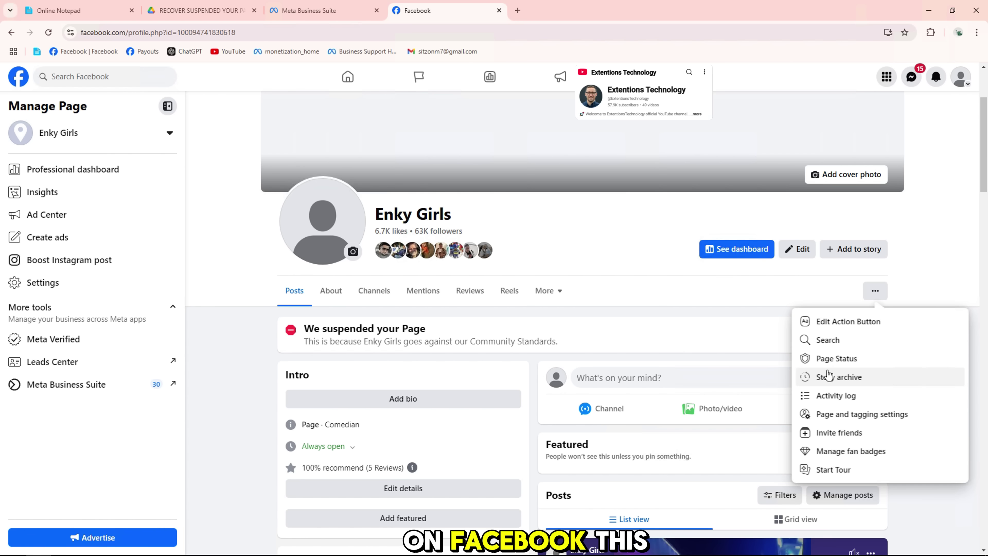
{"action": "left_click", "coordinate": [827, 359]}
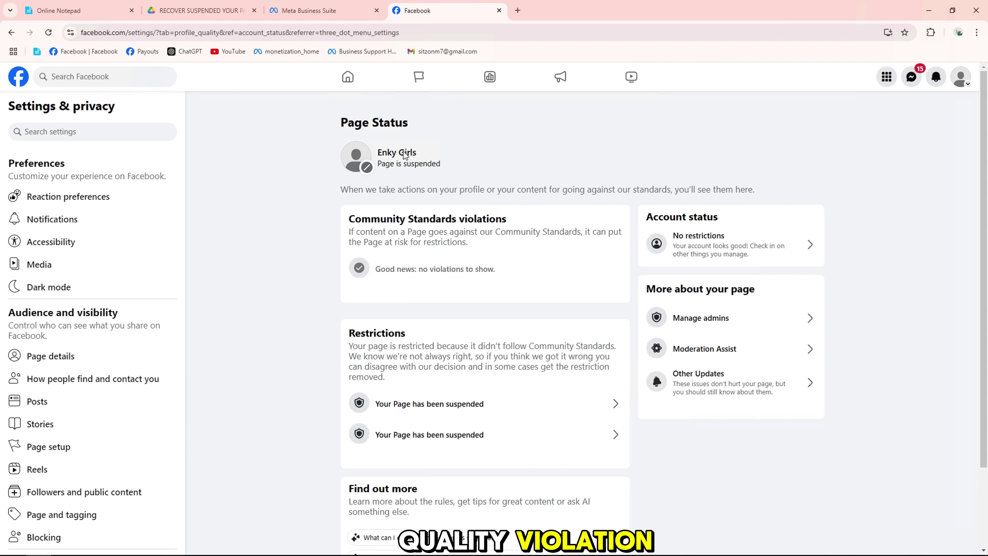
{"action": "key", "text": "F5"}
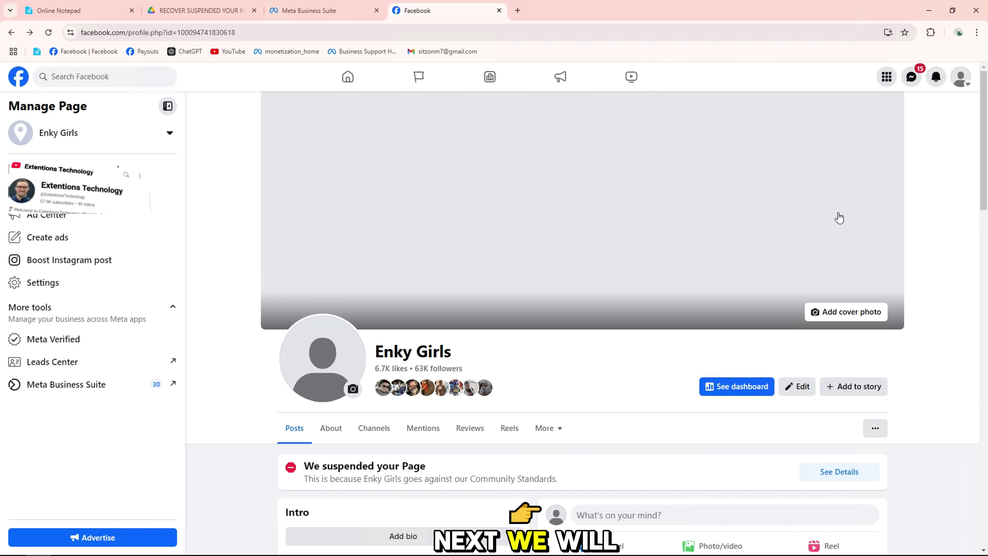
Step: Show the notifications list with the Page-suspended alert
{"action": "left_click", "coordinate": [936, 77]}
{"action": "left_click", "coordinate": [946, 151]}
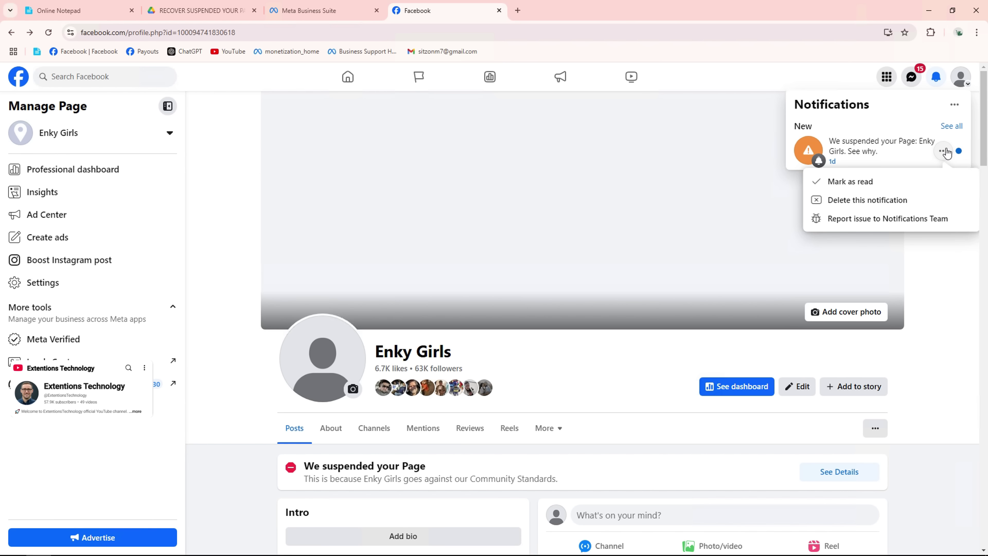
{"action": "left_click", "coordinate": [946, 152]}
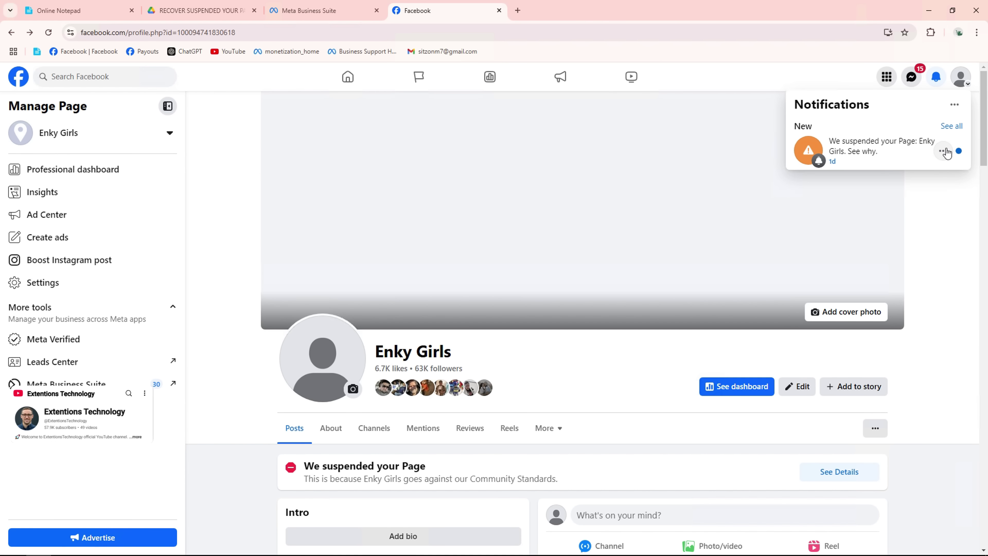
Step: Open Chrome's Manage Extensions page with Developer mode on, then return to the RECOVER SUSPENDED zip tab
{"action": "left_click", "coordinate": [941, 84]}
{"action": "left_click", "coordinate": [976, 32]}
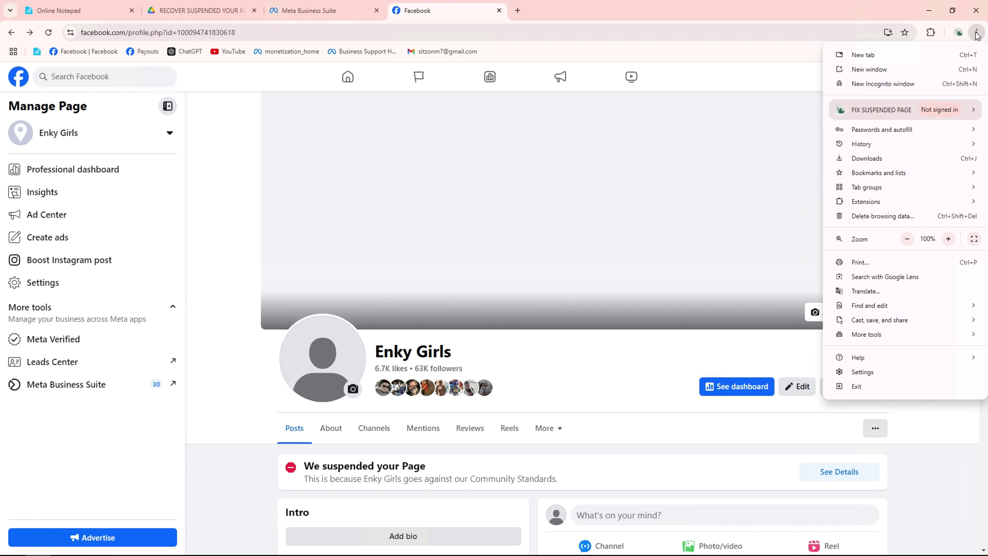
{"action": "mouse_move", "coordinate": [851, 203]}
{"action": "left_click", "coordinate": [757, 202]}
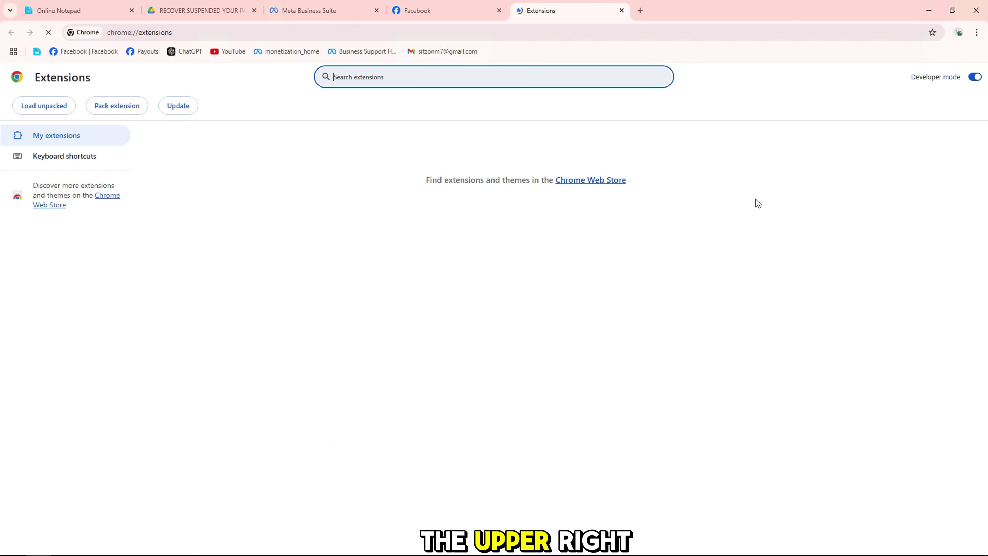
{"action": "left_click", "coordinate": [977, 78]}
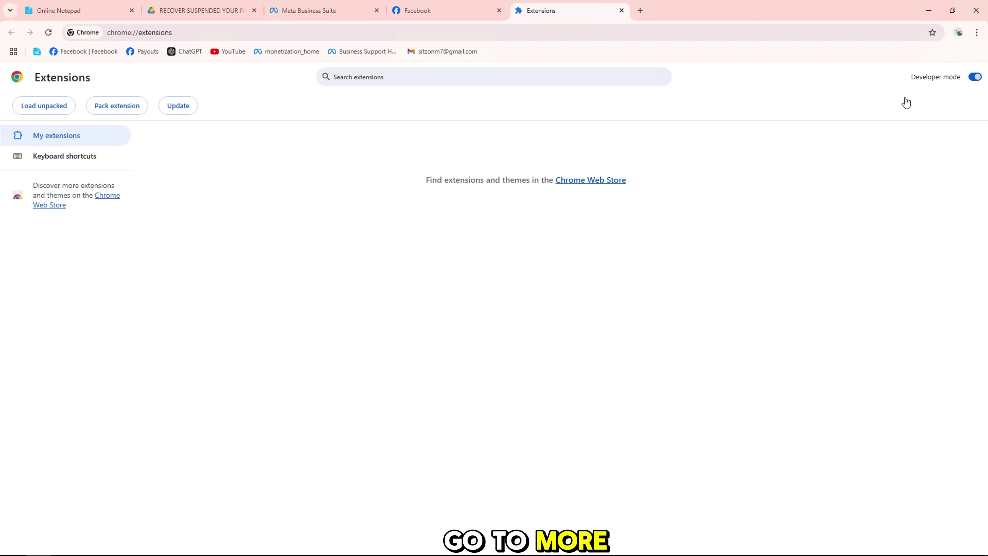
{"action": "left_click", "coordinate": [216, 4]}
Step: Download RECOVER SUSPENDED YOUR PAGE.zip (272 KB) from Drive and confirm it in the downloads list
{"action": "left_click_drag", "start_coordinate": [275, 146], "coordinate": [593, 146]}
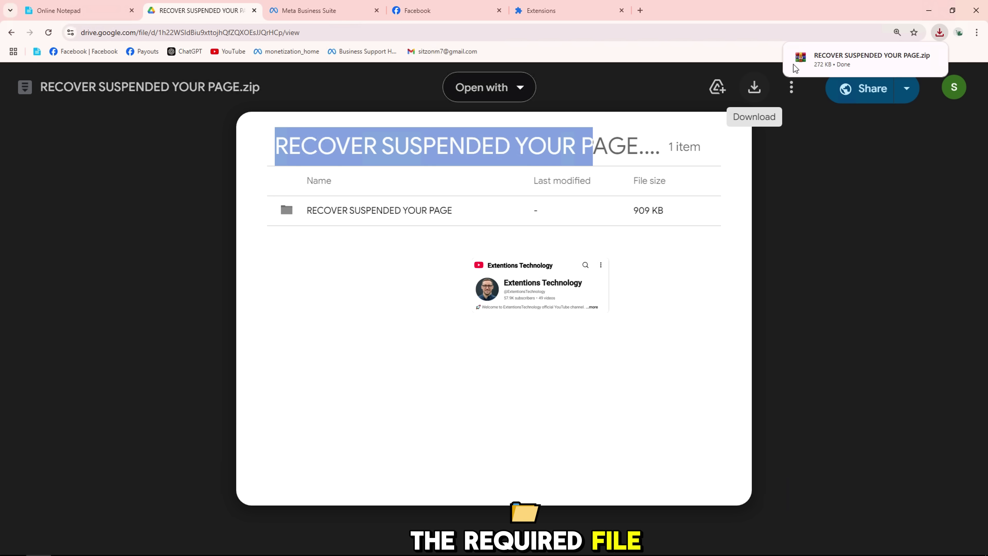
{"action": "left_click", "coordinate": [553, 11]}
{"action": "left_click", "coordinate": [936, 33]}
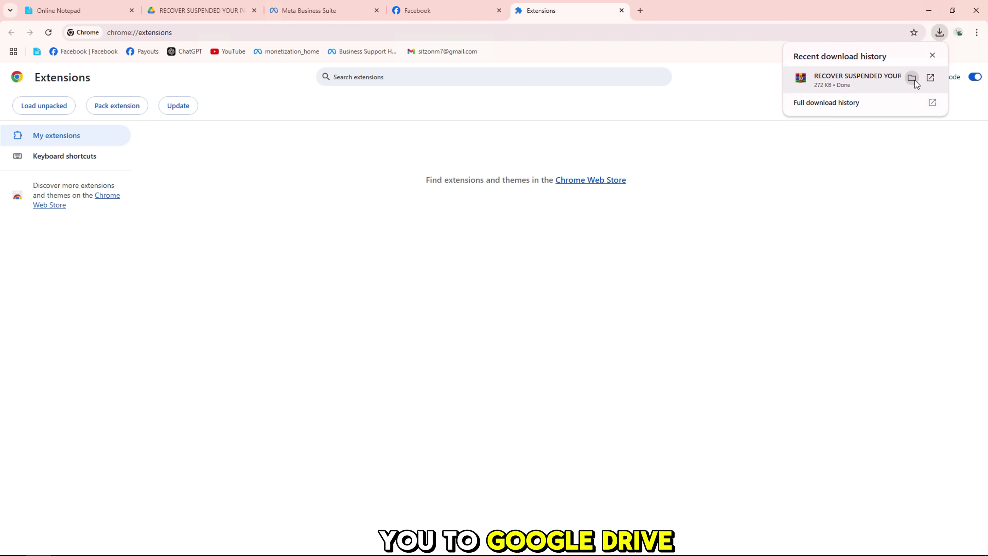
Step: Extract the downloaded RECOVER SUSPENDED YOUR PAGE.zip into its own folder
{"action": "left_click", "coordinate": [913, 78]}
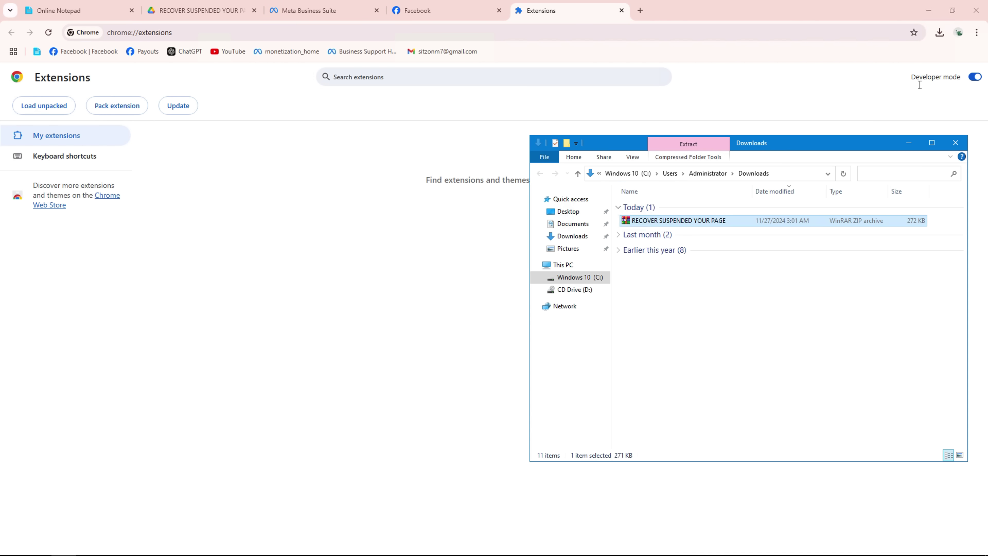
{"action": "right_click", "coordinate": [656, 221]}
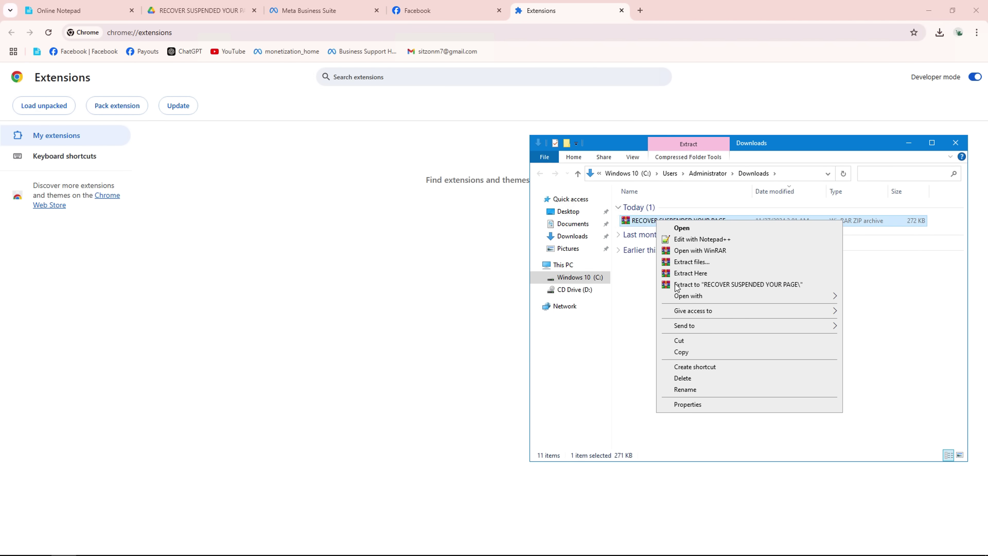
{"action": "left_click", "coordinate": [688, 286]}
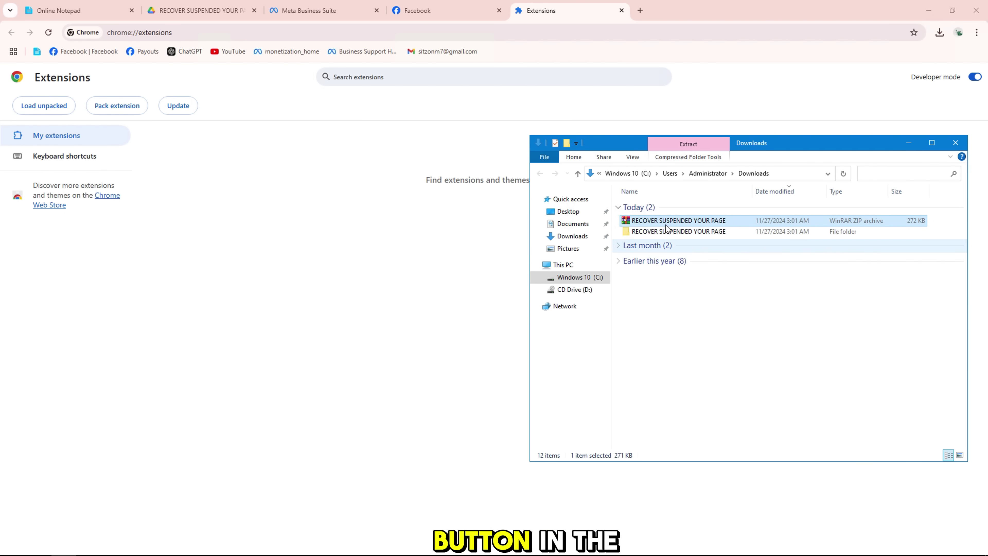
Step: Drag the inner extension folder onto Chrome's Extensions page to install RECOVER SUSPENDED YOUR PAGE 2024
{"action": "left_click", "coordinate": [658, 232]}
{"action": "double_click", "coordinate": [669, 232]}
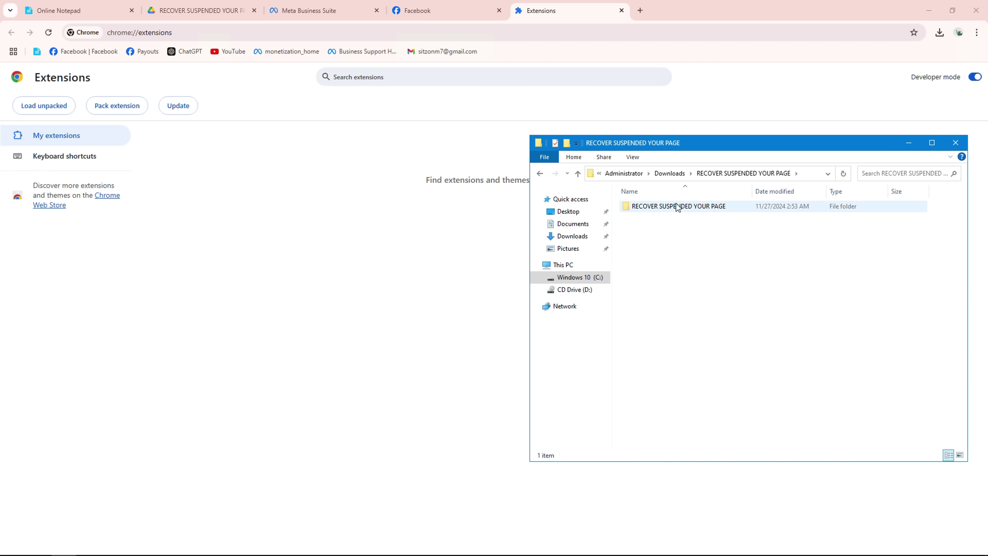
{"action": "left_click", "coordinate": [721, 208]}
{"action": "left_click_drag", "start_coordinate": [294, 197], "coordinate": [315, 201]}
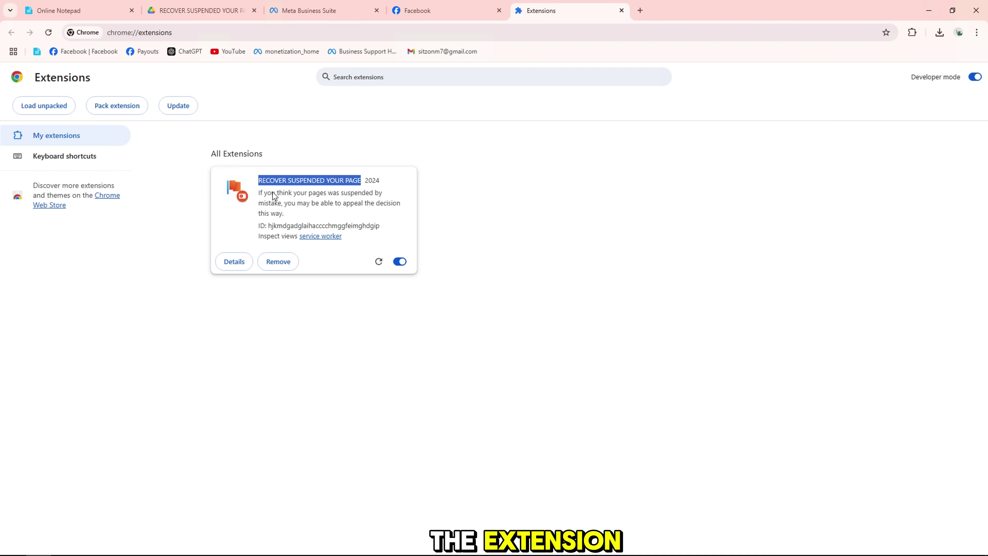
Step: Pin RECOVER SUSPENDED YOUR PAGE to the toolbar and open its appeal form at the URL field
{"action": "left_click", "coordinate": [911, 33]}
{"action": "left_click", "coordinate": [876, 114]}
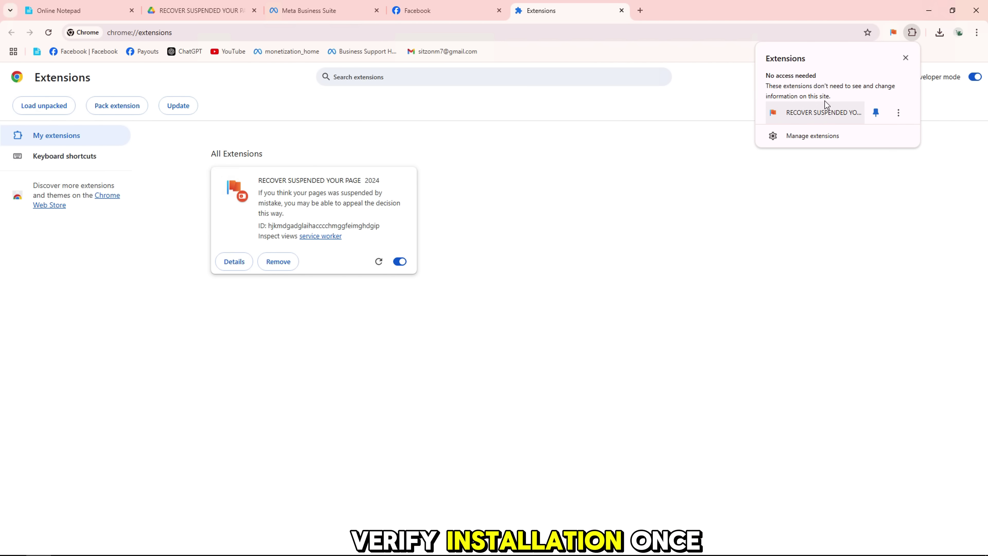
{"action": "left_click", "coordinate": [804, 115]}
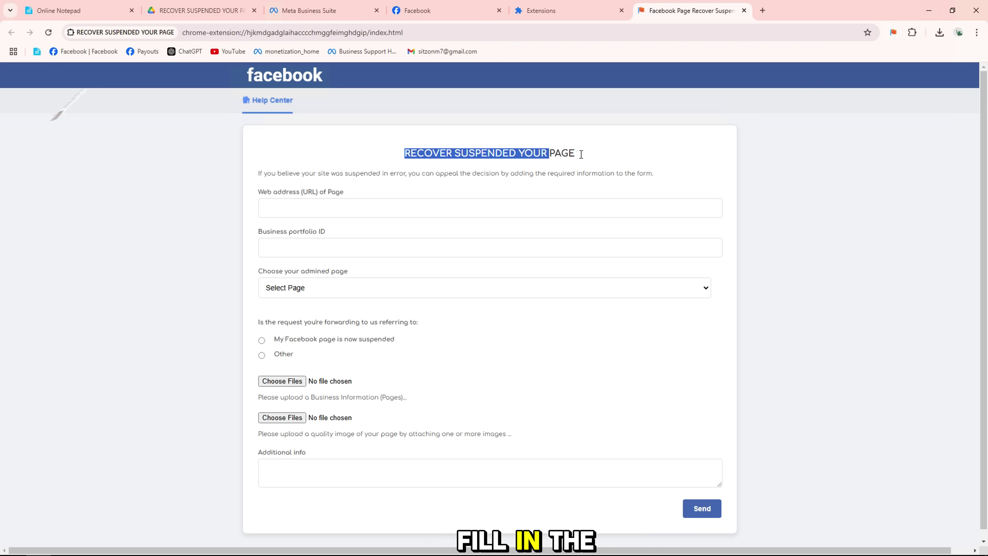
{"action": "left_click_drag", "start_coordinate": [582, 154], "coordinate": [582, 155]}
{"action": "left_click_drag", "start_coordinate": [259, 173], "coordinate": [653, 174]}
{"action": "left_click", "coordinate": [304, 212]}
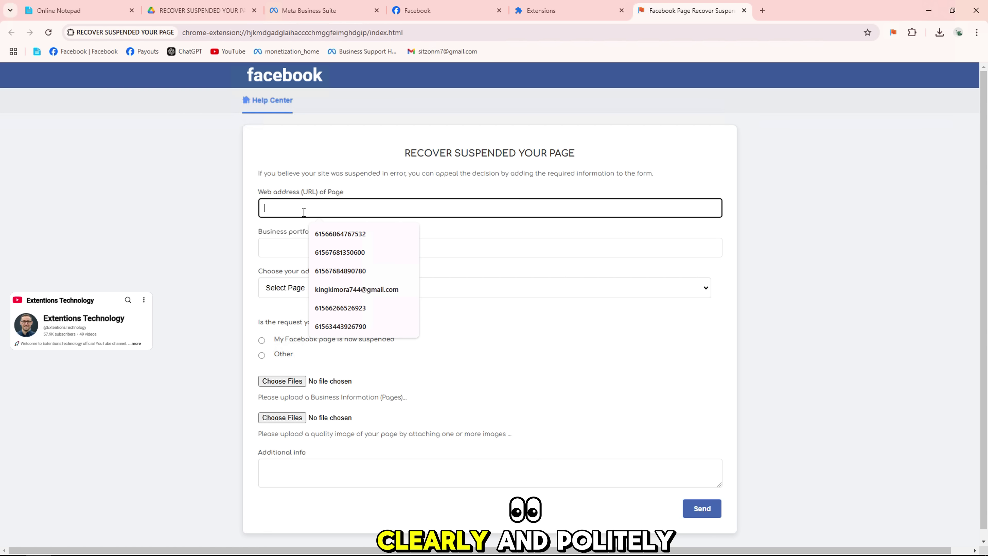
Step: Copy the Enky Girls Facebook URL into the form's web address field, then open the page's options menu
{"action": "left_click", "coordinate": [395, 11]}
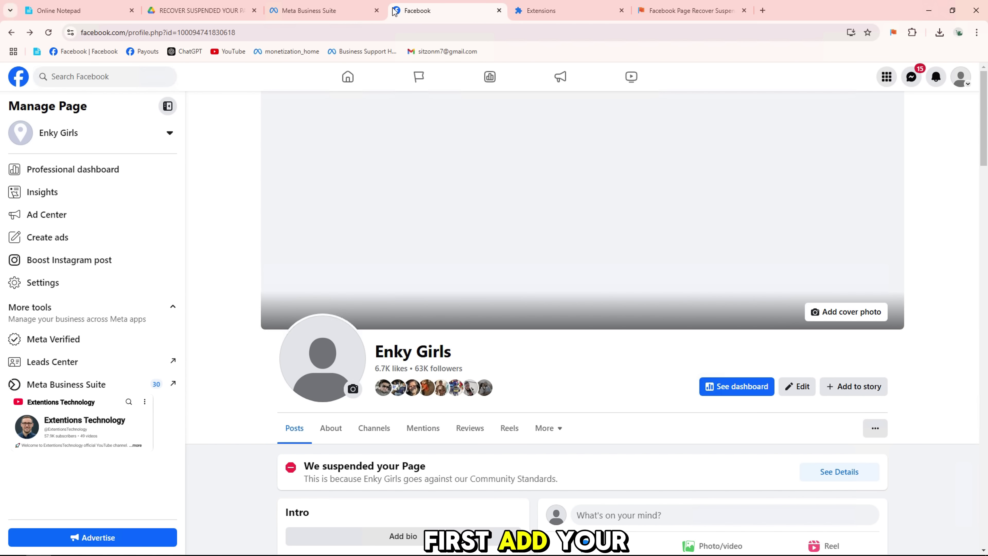
{"action": "left_click", "coordinate": [175, 32]}
{"action": "right_click", "coordinate": [175, 33]}
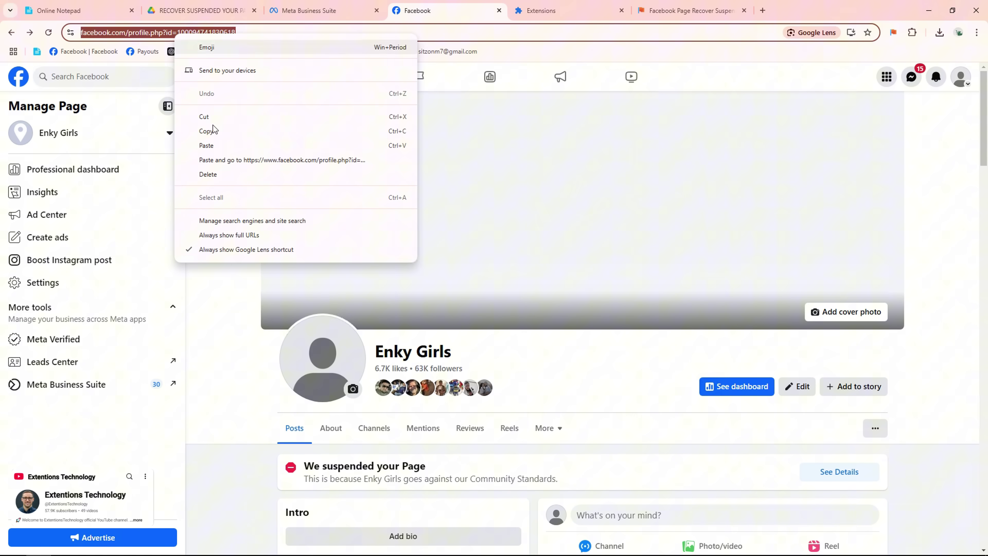
{"action": "left_click", "coordinate": [209, 131]}
{"action": "left_click", "coordinate": [689, 11]}
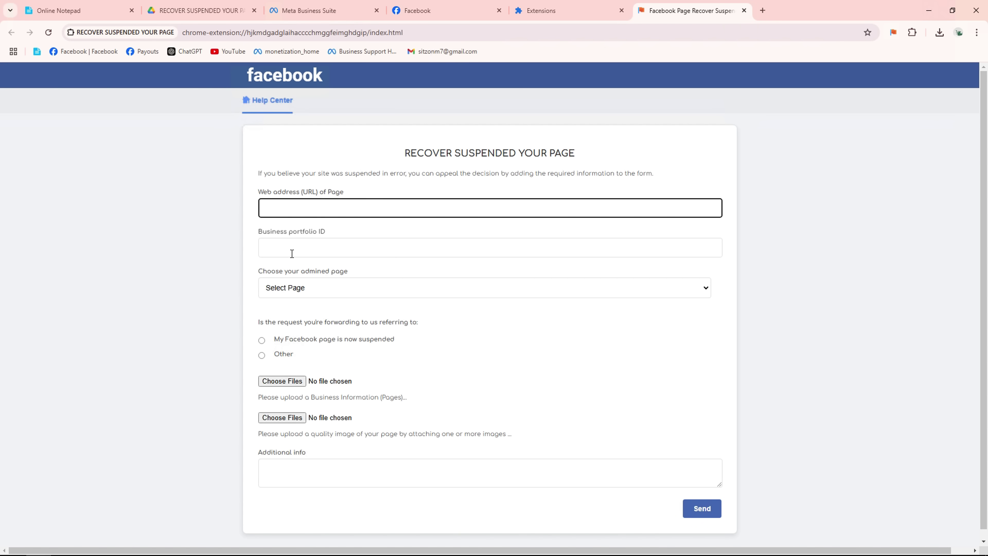
{"action": "left_click", "coordinate": [254, 234]}
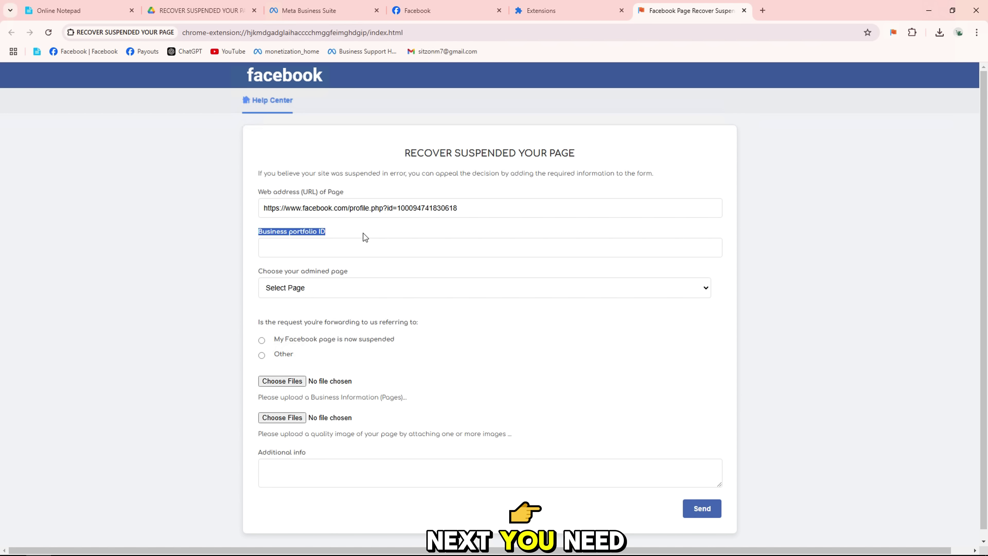
{"action": "left_click", "coordinate": [460, 7]}
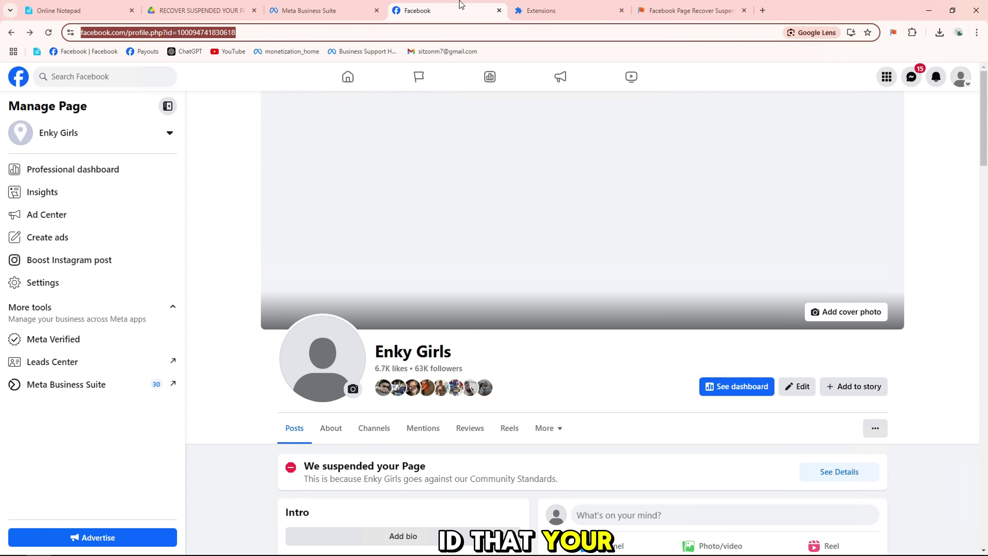
{"action": "left_click", "coordinate": [875, 428]}
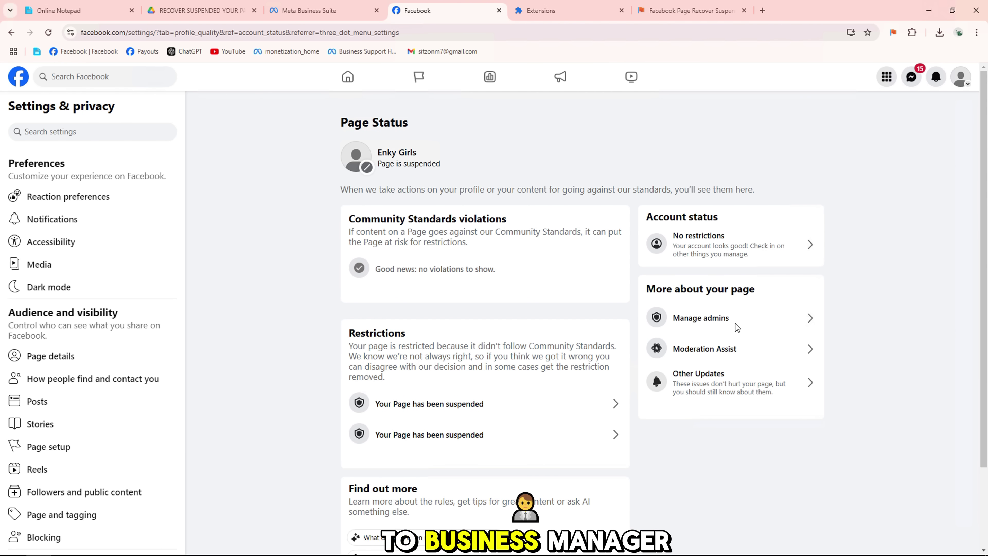
Step: Open the page's access settings and the PK Pages business portfolio info
{"action": "left_click", "coordinate": [739, 328]}
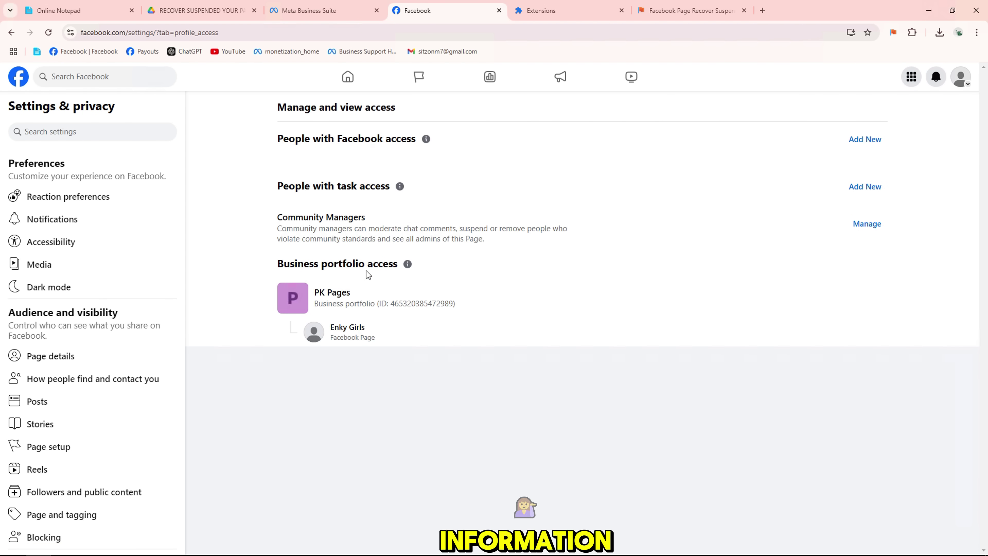
{"action": "left_click_drag", "start_coordinate": [318, 295], "coordinate": [361, 303]}
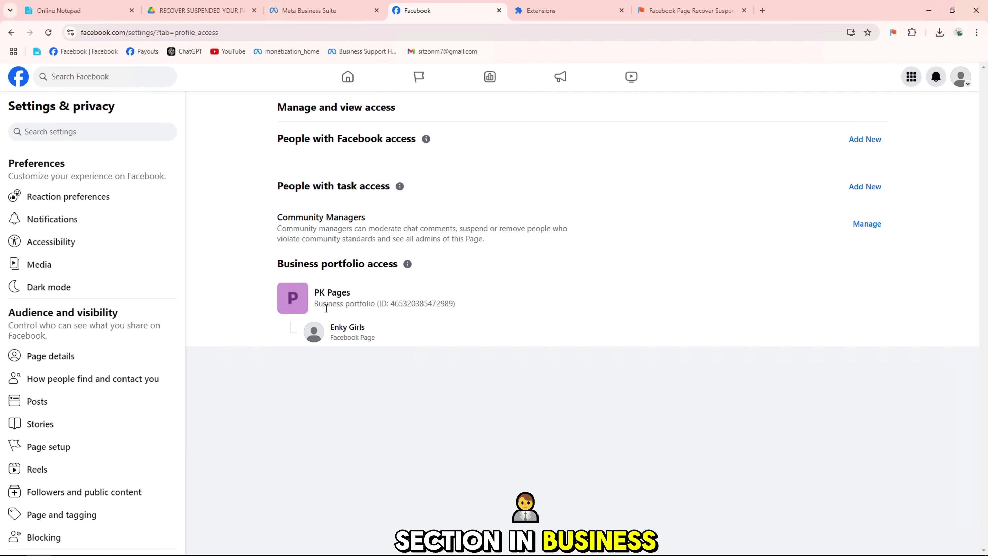
{"action": "left_click", "coordinate": [311, 10]}
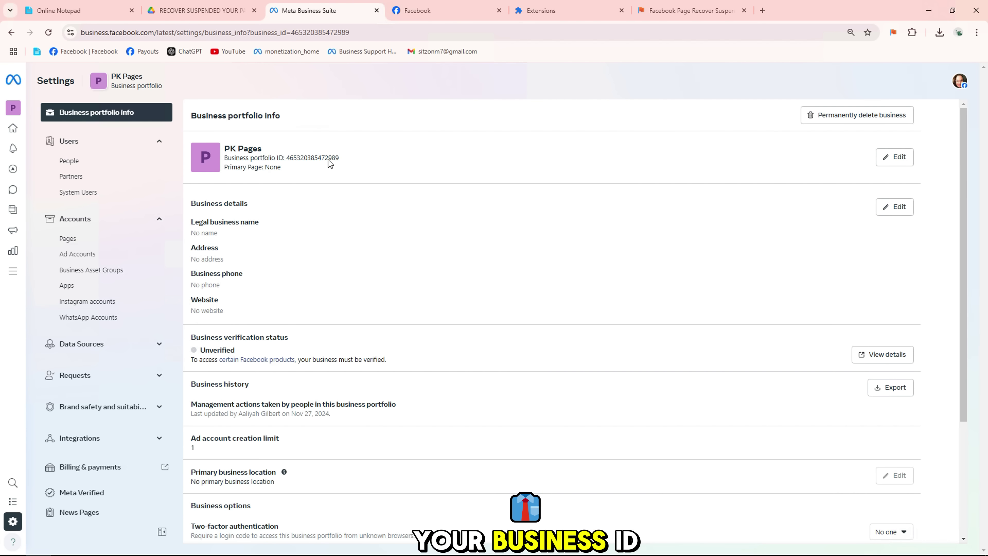
{"action": "left_click", "coordinate": [408, 9]}
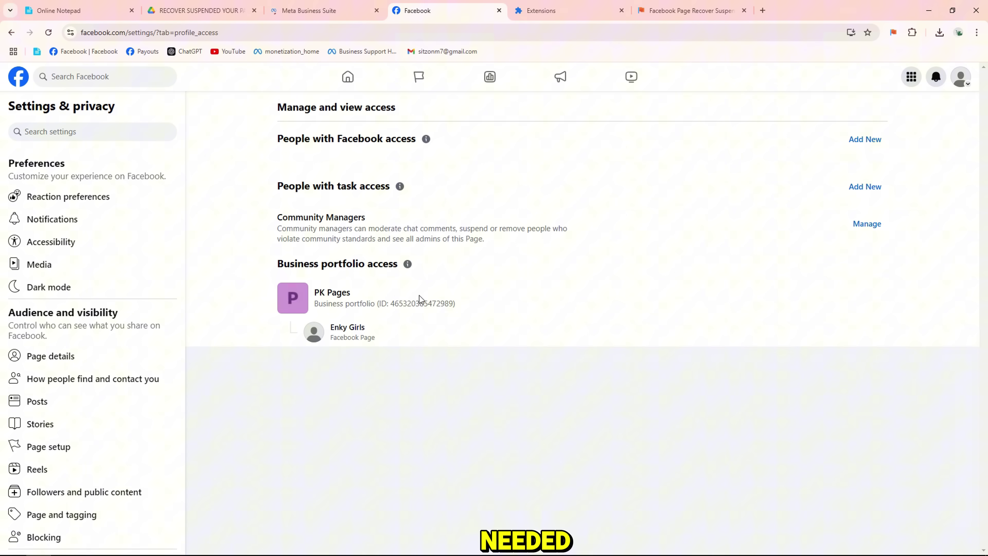
{"action": "left_click", "coordinate": [324, 10]}
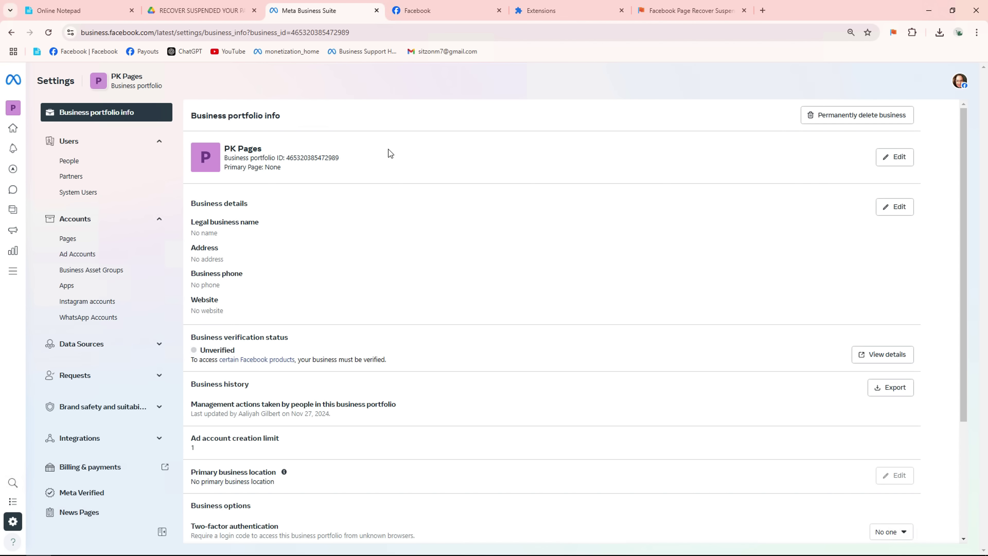
{"action": "double_click", "coordinate": [308, 159]}
{"action": "double_click", "coordinate": [316, 162]}
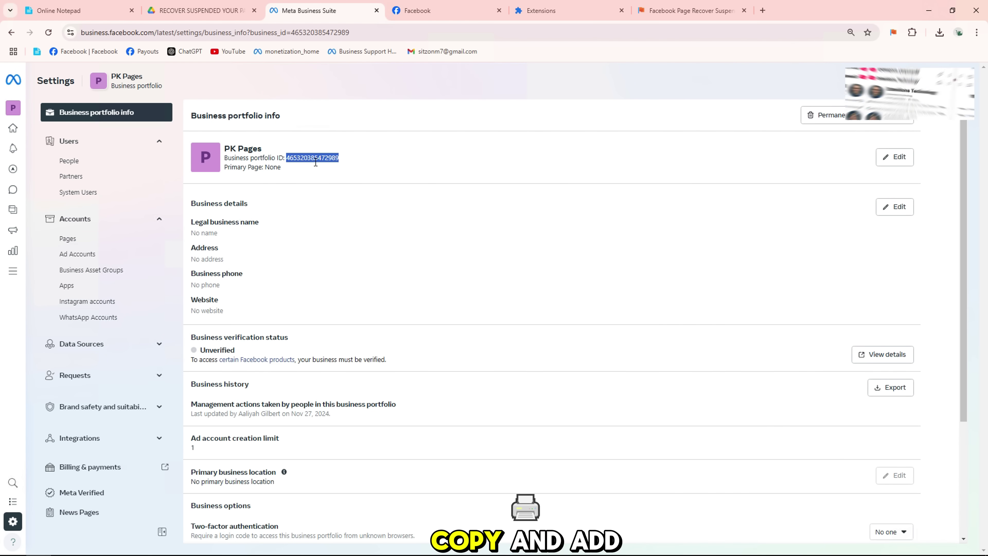
{"action": "right_click", "coordinate": [312, 158]}
{"action": "left_click", "coordinate": [327, 168]}
{"action": "left_click", "coordinate": [652, 6]}
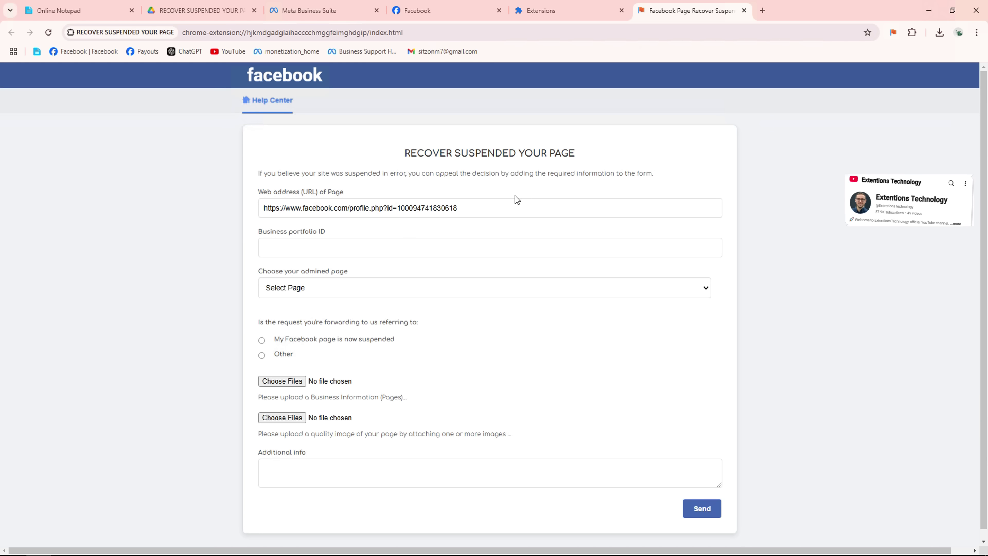
{"action": "left_click_drag", "start_coordinate": [257, 242], "coordinate": [320, 233]}
{"action": "left_click", "coordinate": [319, 251]}
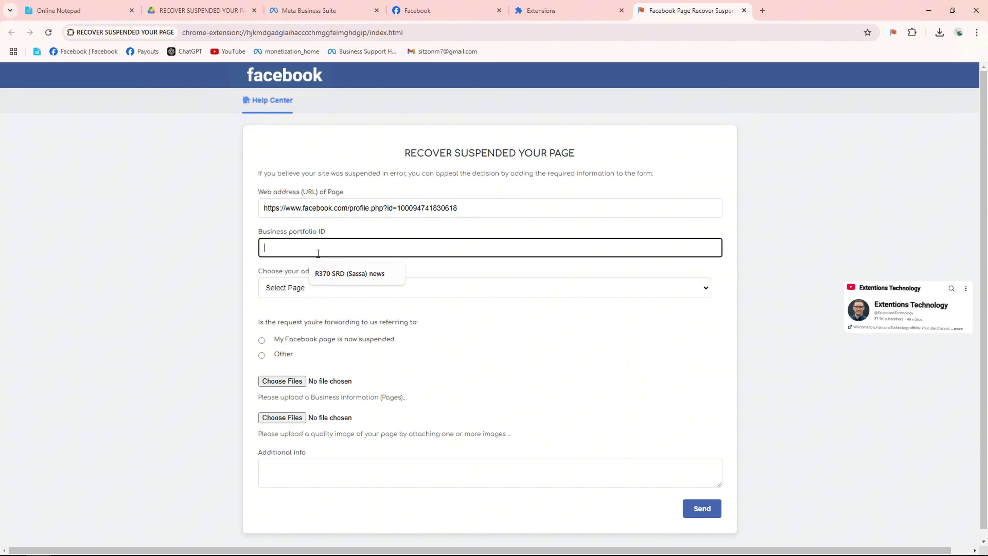
{"action": "key", "text": "ctrl+v"}
{"action": "left_click_drag", "start_coordinate": [259, 271], "coordinate": [343, 271]}
{"action": "left_click", "coordinate": [295, 288]}
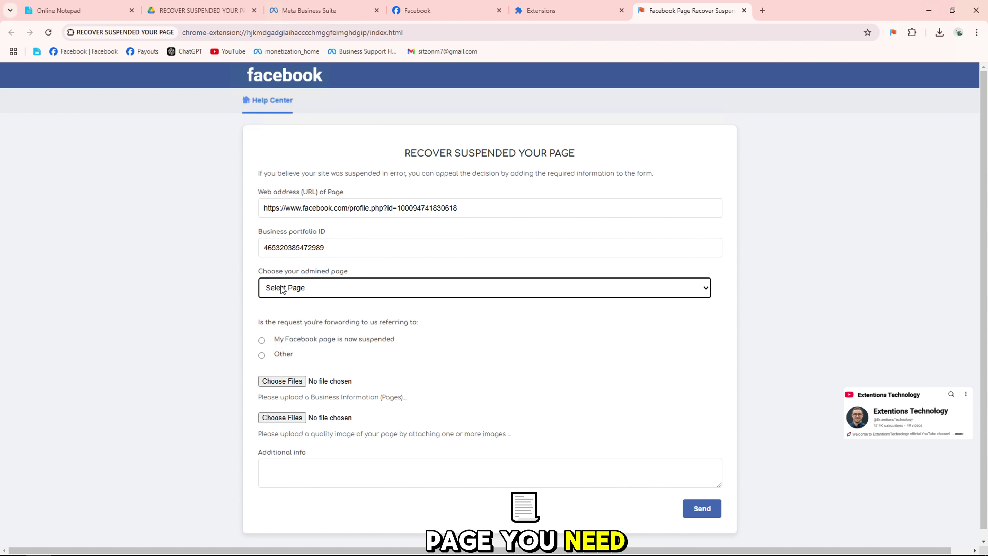
{"action": "left_click", "coordinate": [279, 317]}
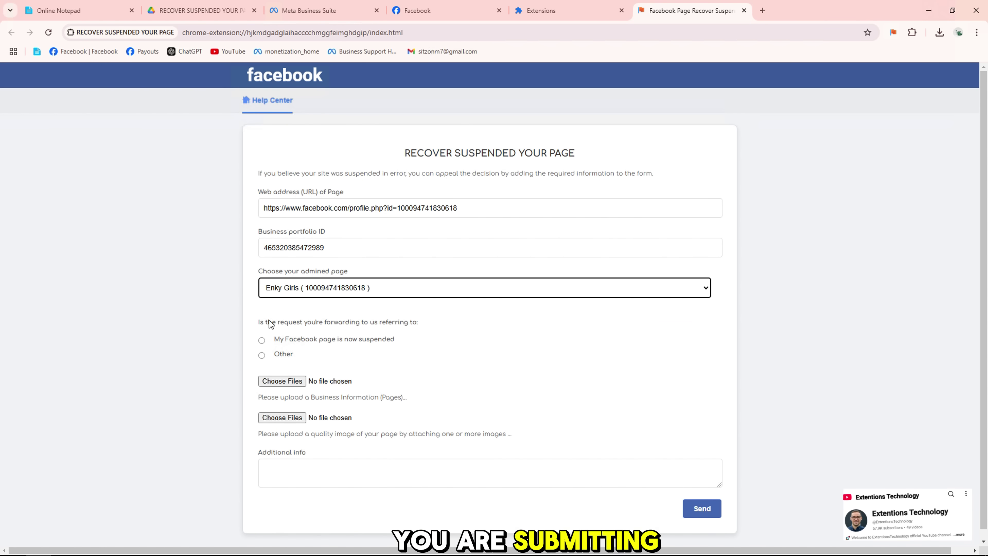
{"action": "left_click_drag", "start_coordinate": [259, 322], "coordinate": [388, 322]}
{"action": "left_click", "coordinate": [318, 341]}
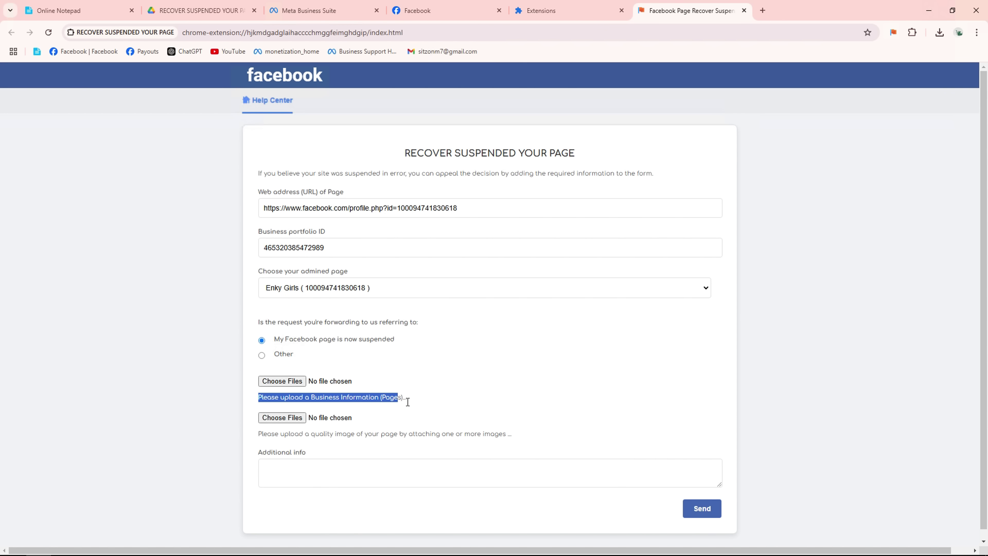
Step: Capture the full PK Pages business portfolio info page with Snipping Tool
{"action": "left_click", "coordinate": [318, 5]}
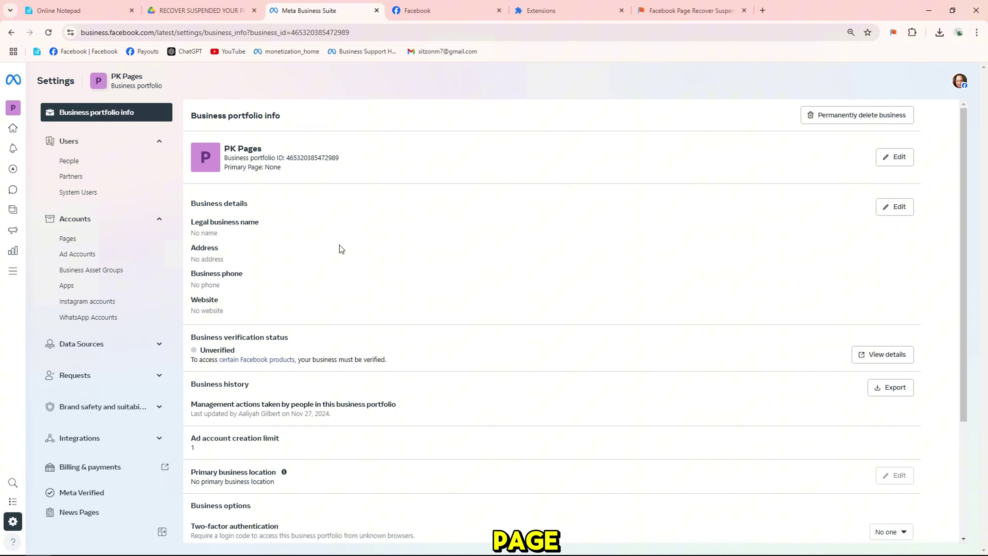
{"action": "scroll", "coordinate": [352, 234], "scroll_direction": "down", "scroll_amount": 2}
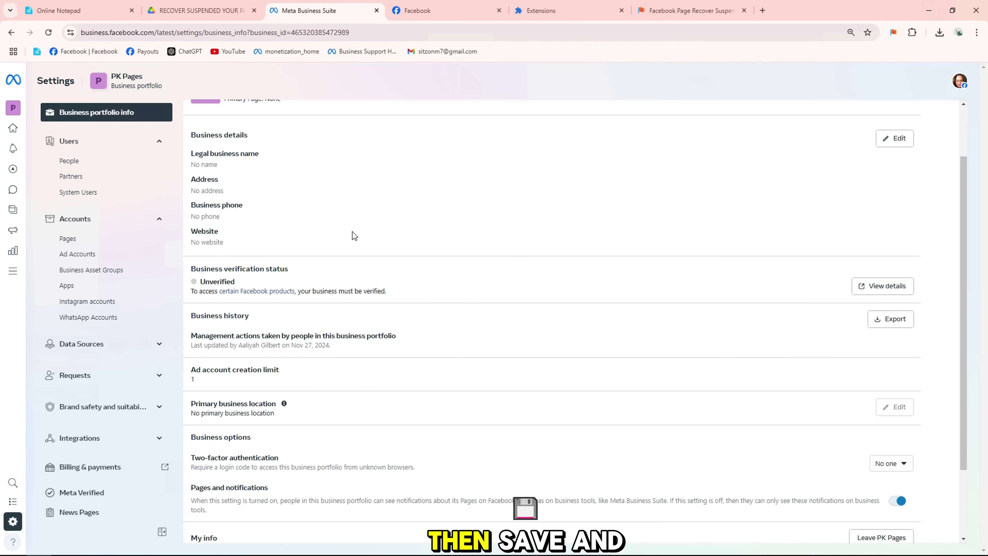
{"action": "scroll", "coordinate": [269, 302], "scroll_direction": "up", "scroll_amount": 2}
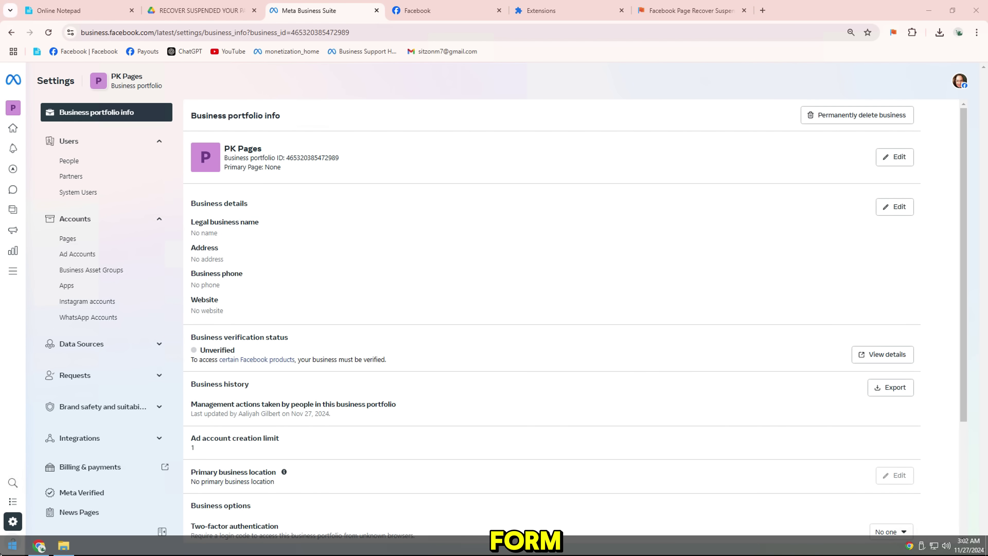
{"action": "key", "text": "super"}
{"action": "type", "text": "snipping tool"}
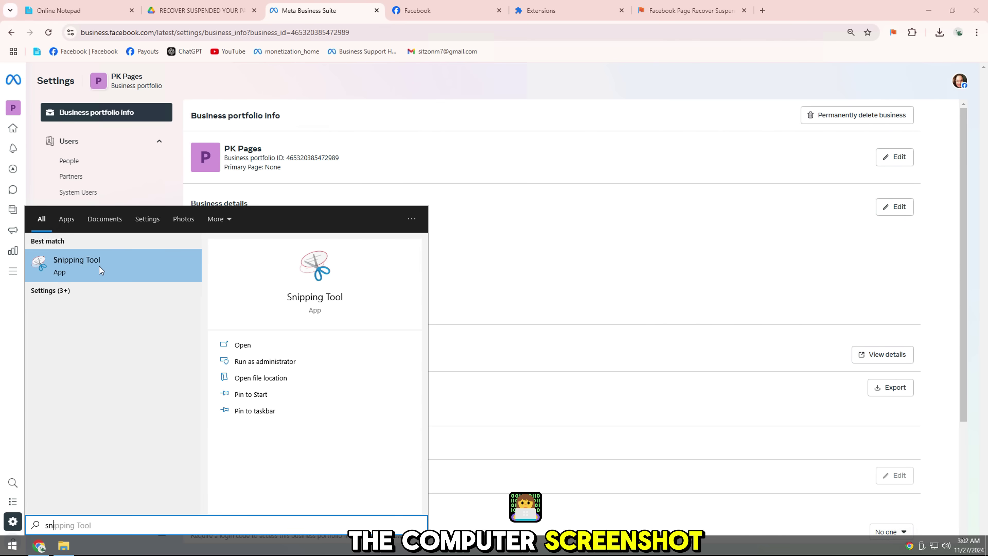
{"action": "left_click", "coordinate": [99, 266]}
{"action": "left_click", "coordinate": [441, 125]}
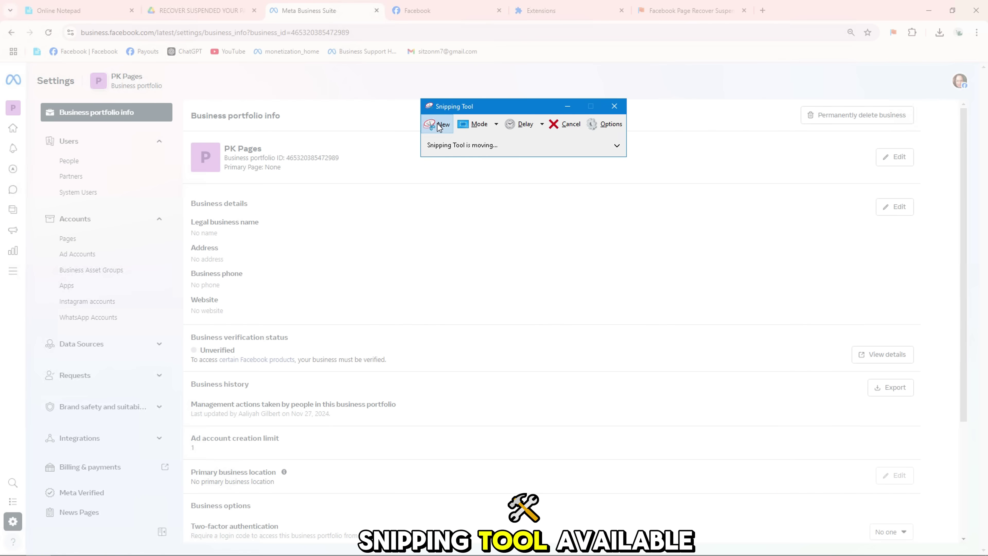
{"action": "left_click_drag", "start_coordinate": [1, 61], "coordinate": [987, 555]}
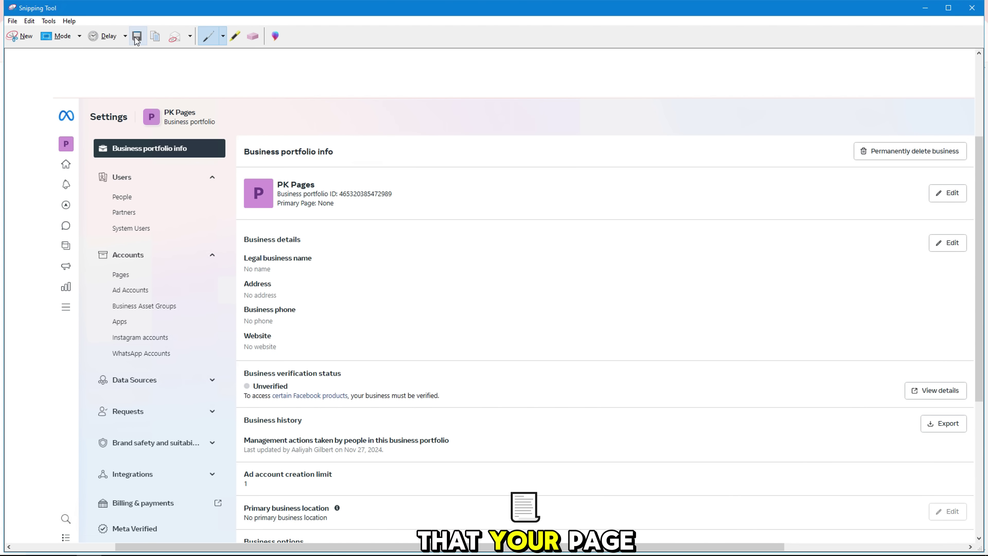
Step: Save the capture to Downloads as the PNG 'Business porfolio info'
{"action": "left_click", "coordinate": [137, 37]}
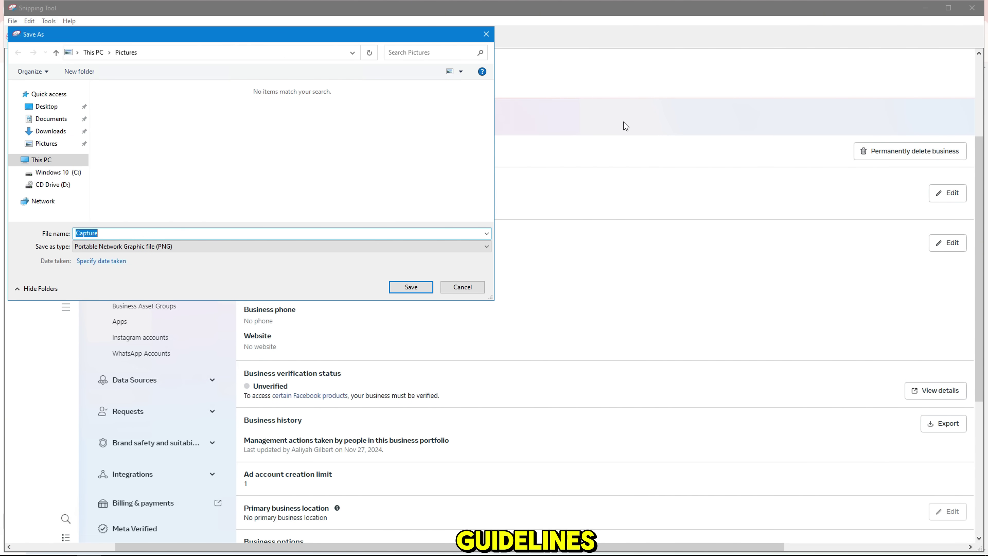
{"action": "left_click_drag", "start_coordinate": [274, 34], "coordinate": [727, 132]}
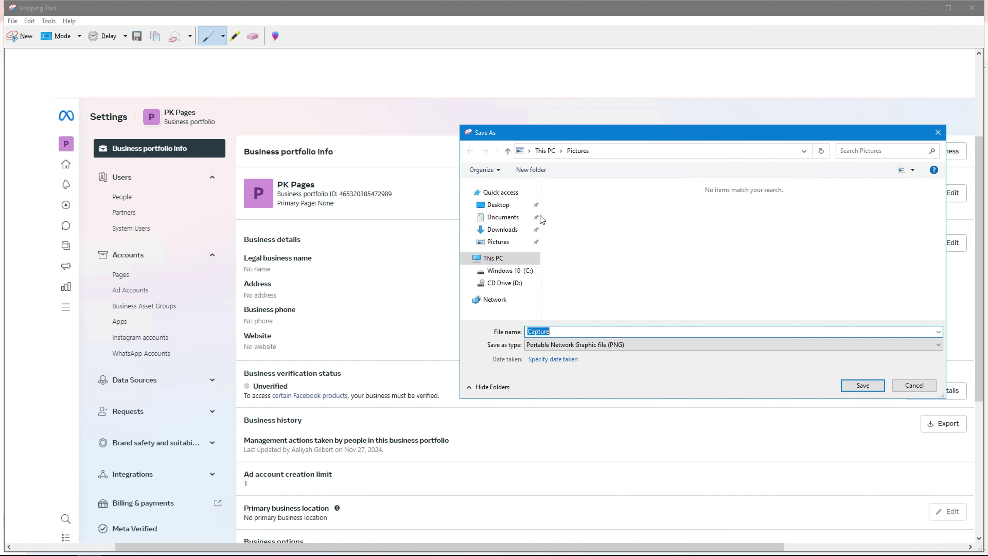
{"action": "left_click", "coordinate": [494, 234]}
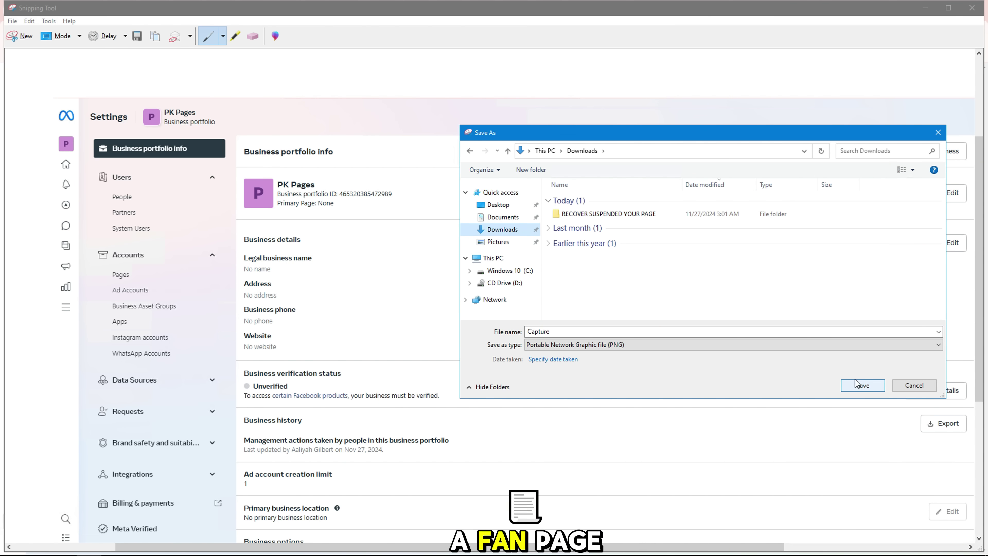
{"action": "left_click", "coordinate": [563, 331]}
{"action": "type", "text": "Business porf"}
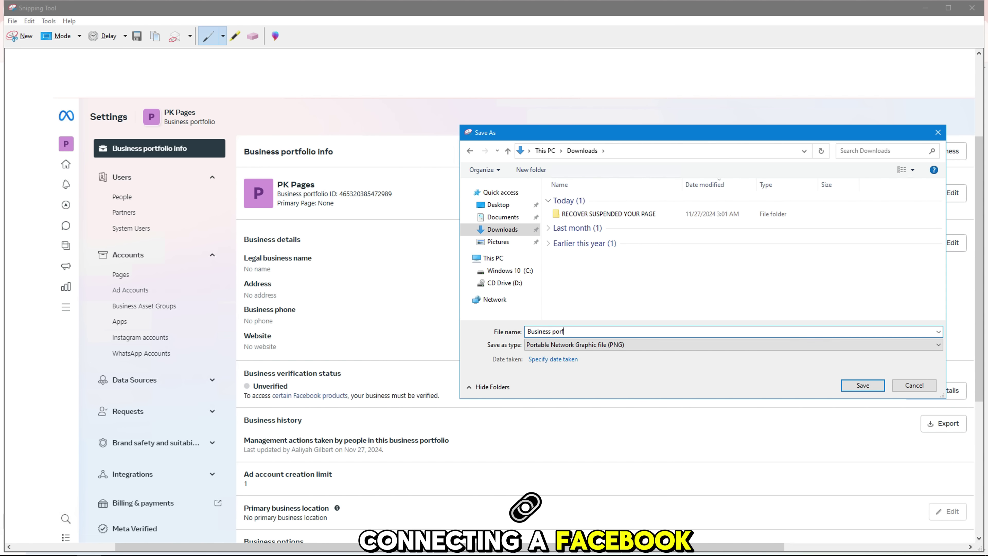
{"action": "type", "text": "nfo"}
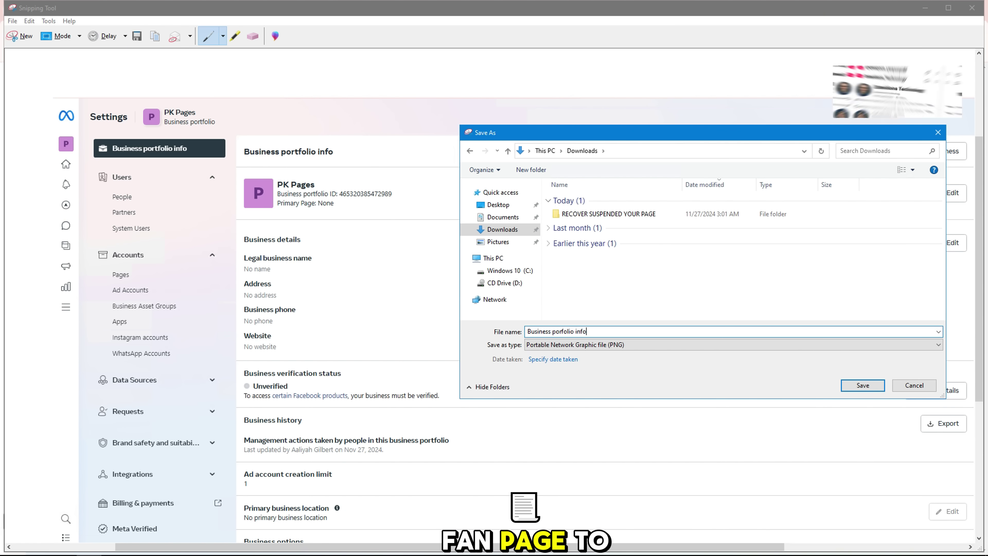
{"action": "left_click", "coordinate": [862, 386]}
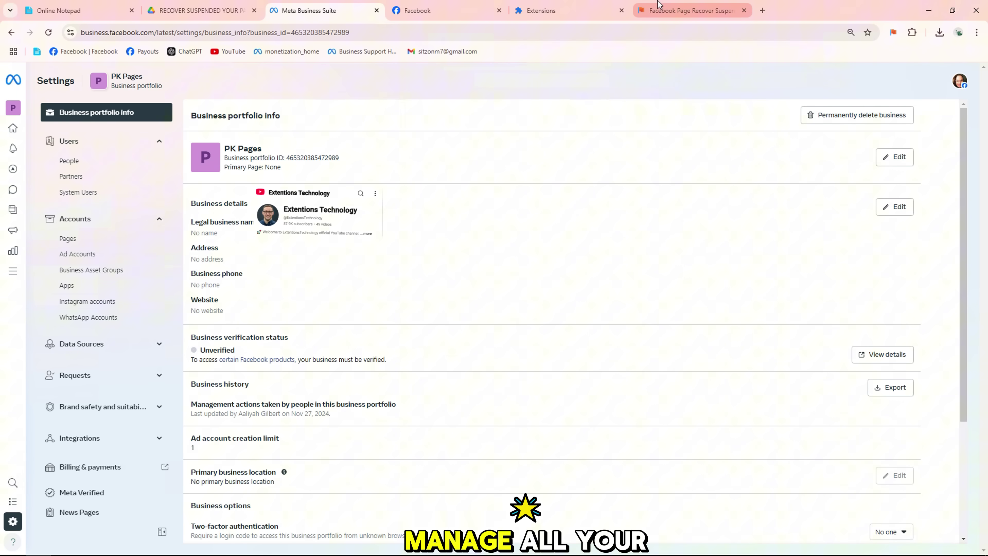
Step: Attach Business porfolio info.PNG as the form's business information file, then return to Facebook
{"action": "left_click", "coordinate": [661, 5]}
{"action": "left_click_drag", "start_coordinate": [406, 397], "coordinate": [258, 398]}
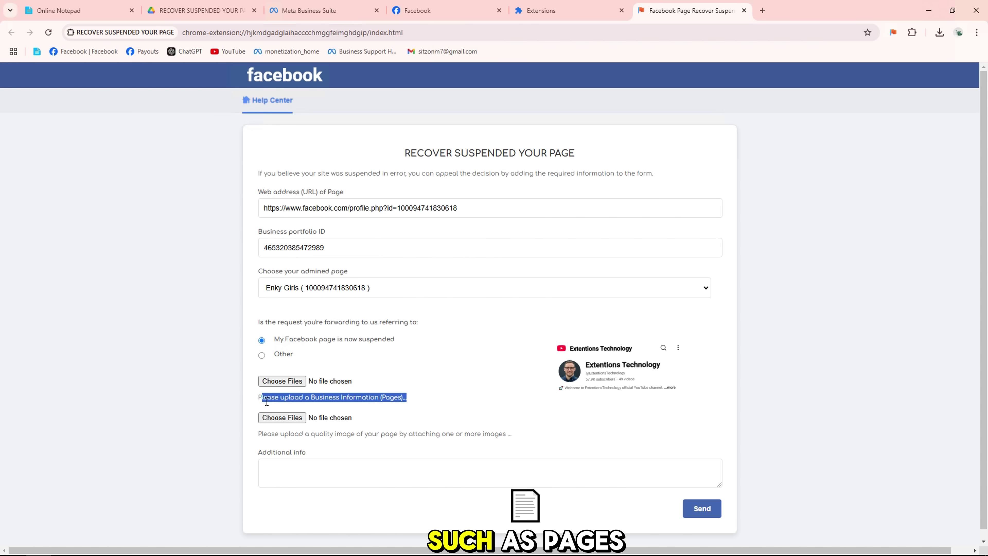
{"action": "left_click", "coordinate": [274, 381]}
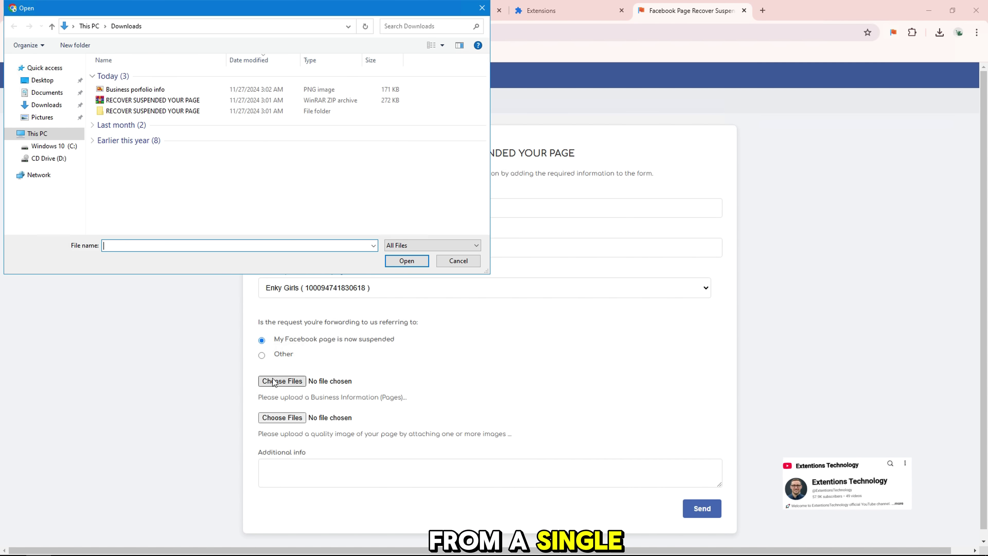
{"action": "double_click", "coordinate": [126, 92]}
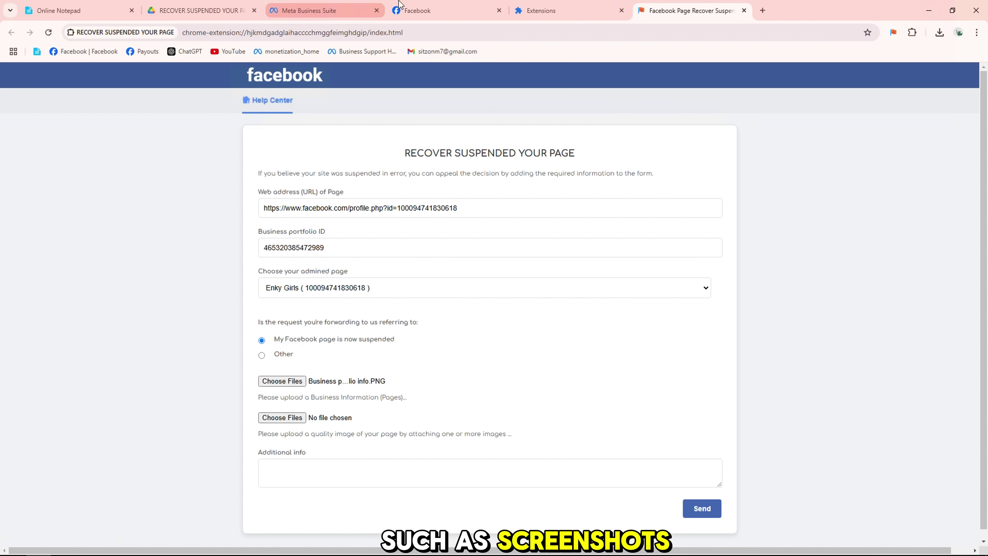
{"action": "left_click", "coordinate": [408, 5]}
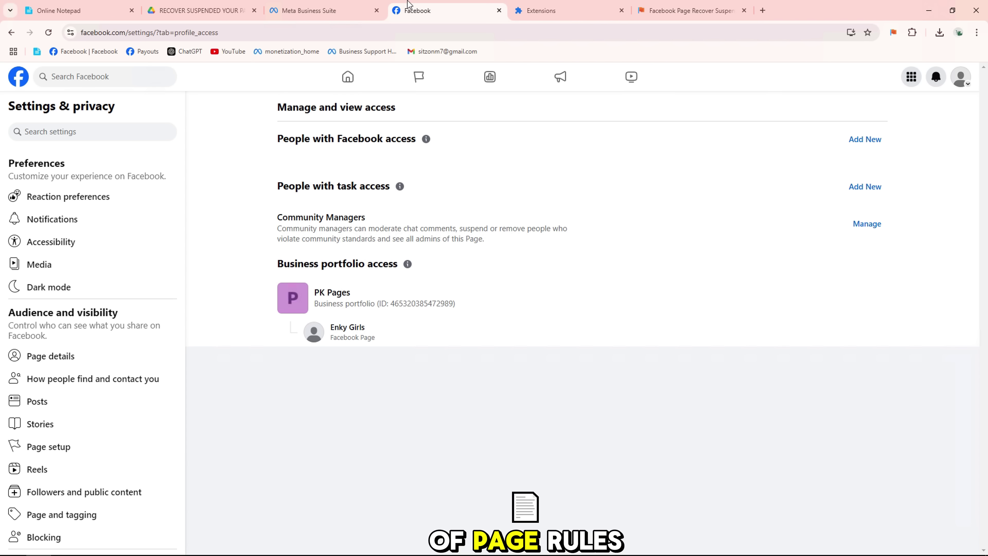
Step: Show the Enky Girls Page Status as suspended, then launch Snipping Tool via 'sn' search
{"action": "left_click", "coordinate": [60, 454]}
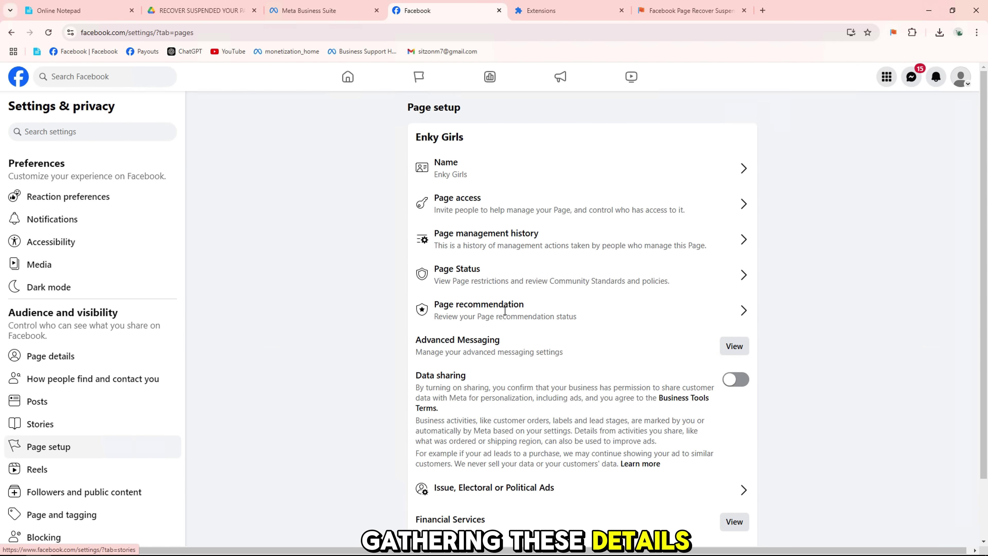
{"action": "left_click", "coordinate": [498, 277]}
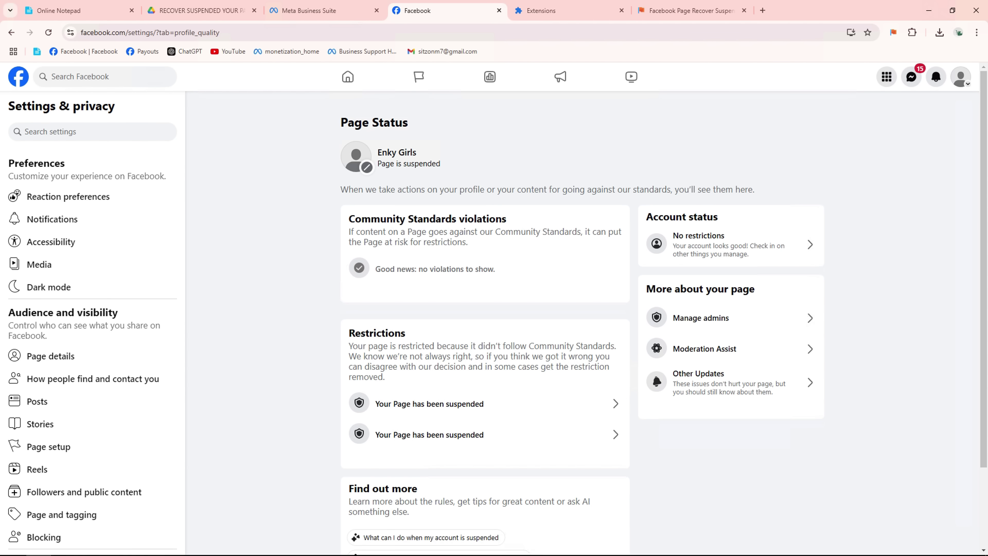
{"action": "left_click", "coordinate": [12, 545]}
{"action": "type", "text": "sn"}
{"action": "left_click", "coordinate": [97, 264]}
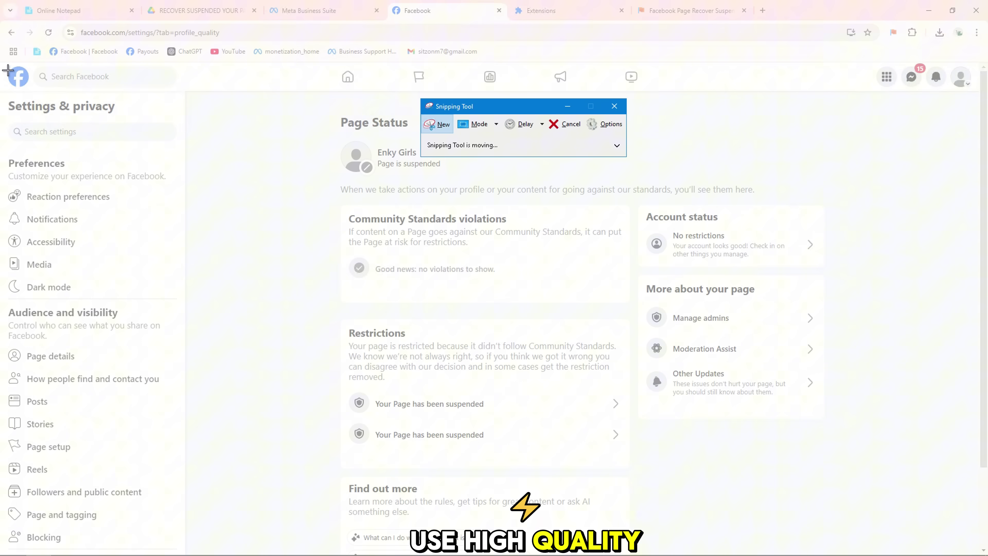
Step: Snip the Page Status screen and save it in Downloads as 'Page Status', then close Snipping Tool
{"action": "left_click", "coordinate": [438, 123]}
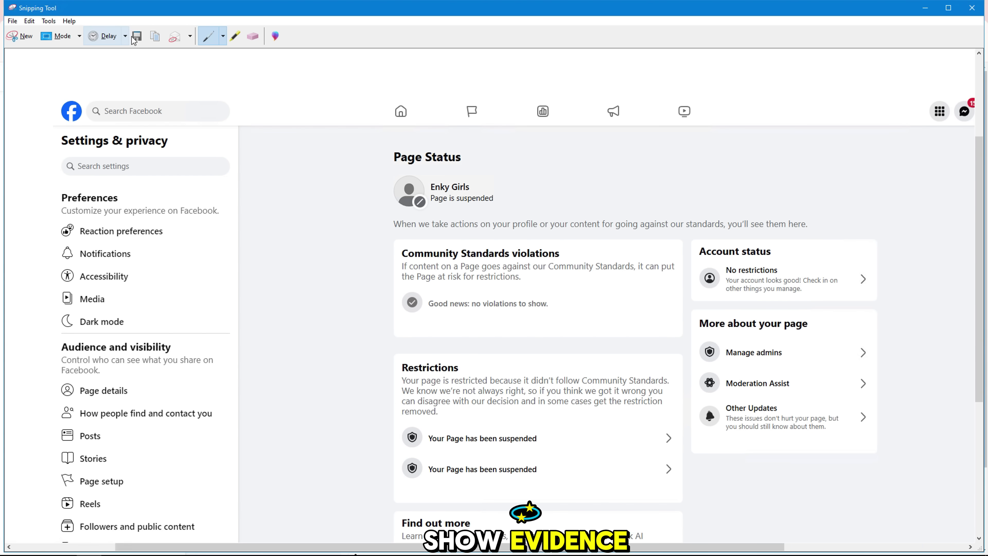
{"action": "left_click", "coordinate": [137, 36]}
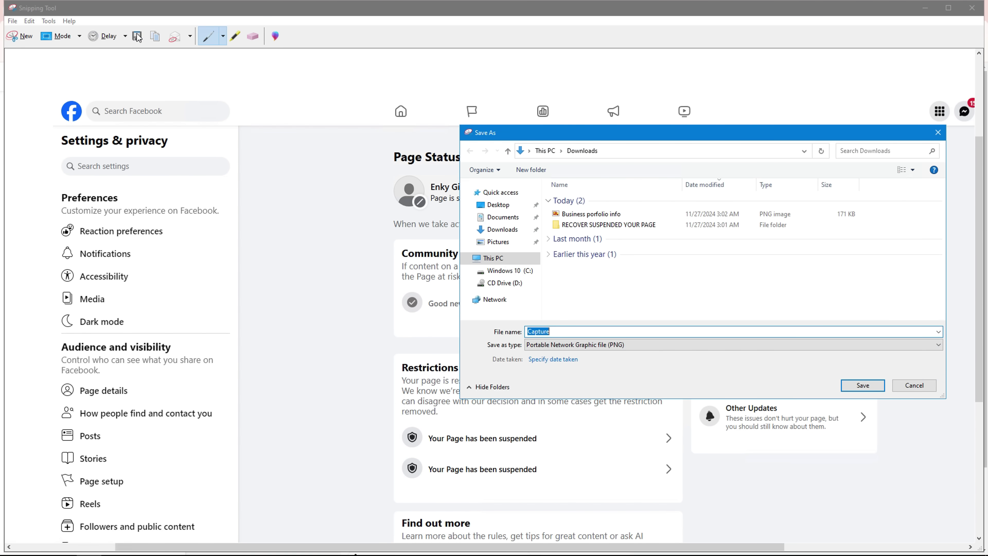
{"action": "type", "text": "Page Status"}
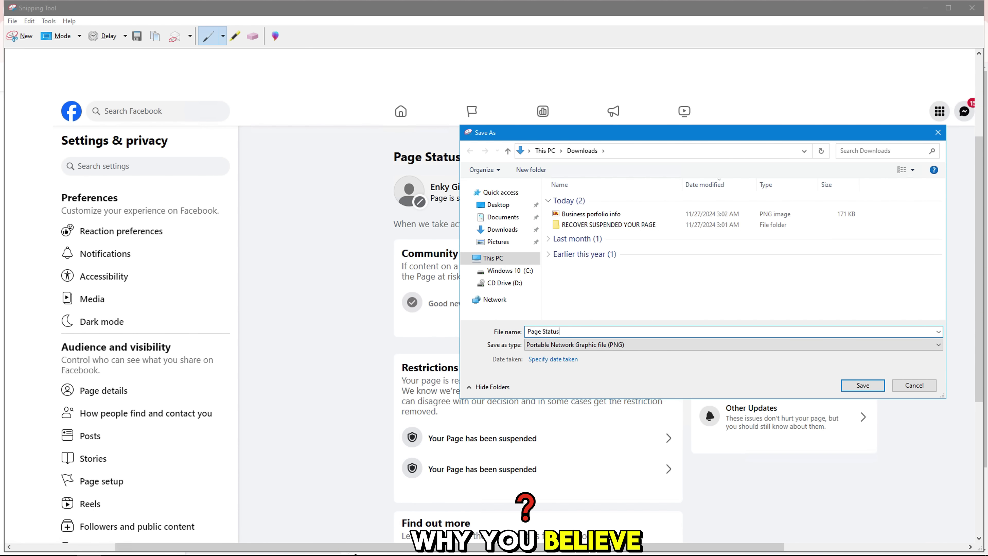
{"action": "left_click", "coordinate": [862, 385]}
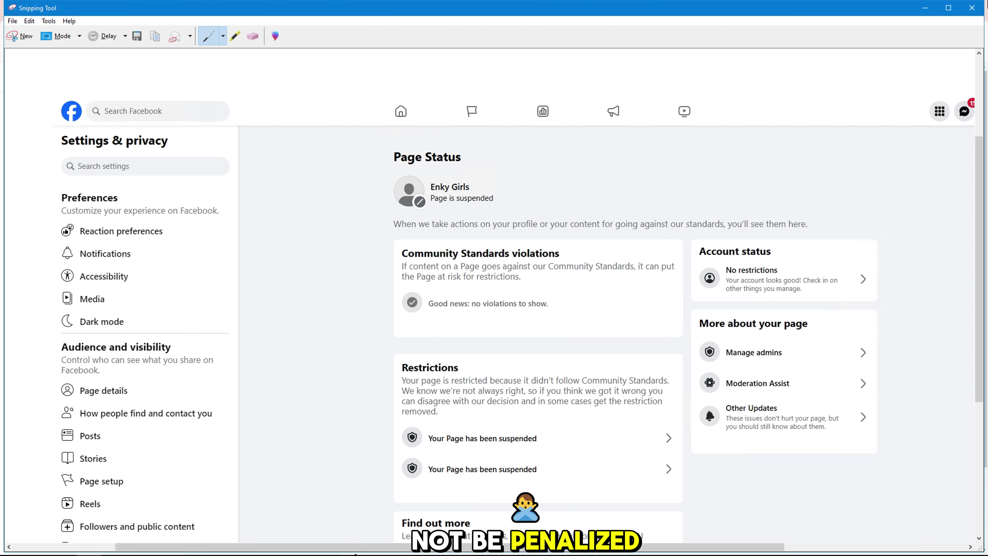
{"action": "left_click", "coordinate": [971, 8]}
{"action": "left_click", "coordinate": [661, 10]}
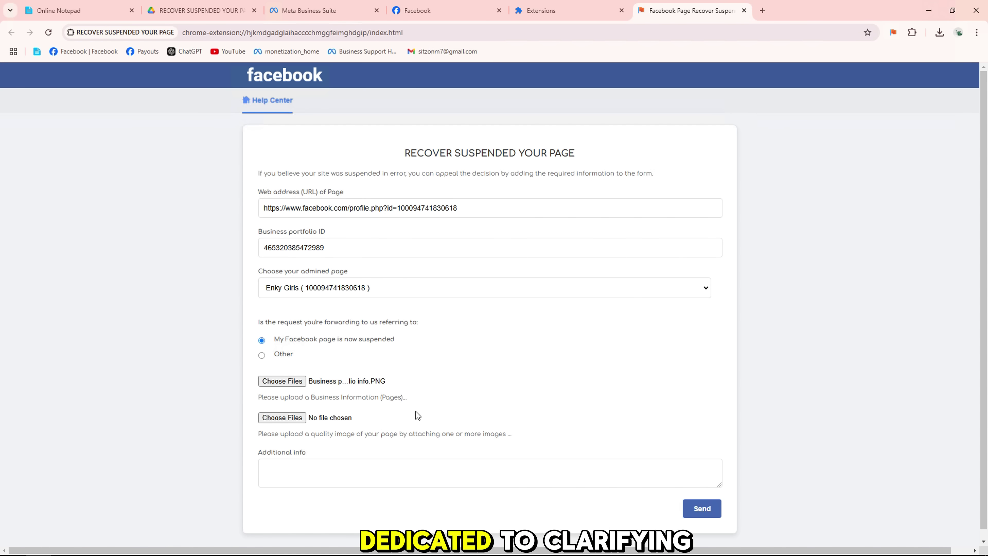
Step: Attach Page Status.PNG as the page image and enlarge the Additional info box
{"action": "left_click", "coordinate": [281, 421]}
{"action": "left_click", "coordinate": [121, 90]}
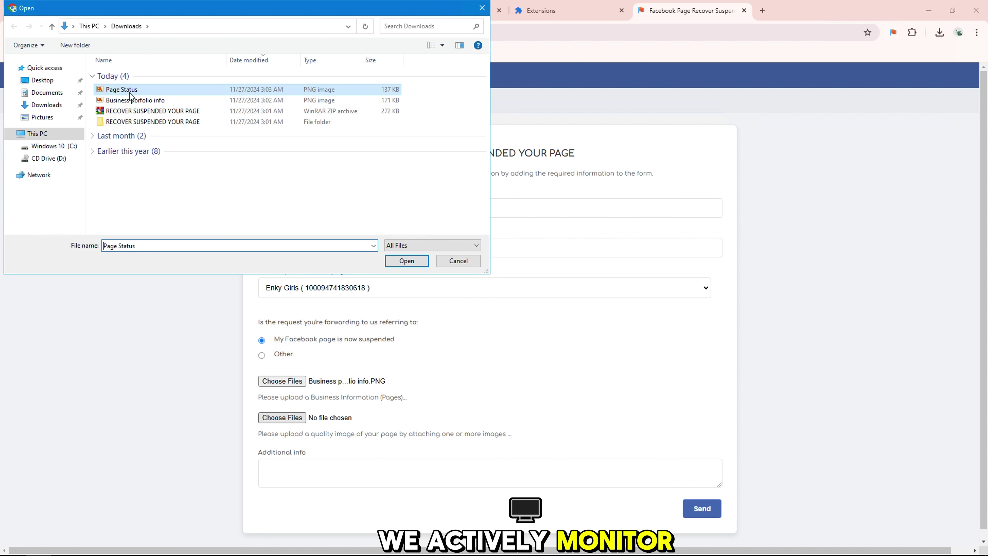
{"action": "left_click", "coordinate": [401, 261]}
{"action": "left_click_drag", "start_coordinate": [257, 455], "coordinate": [315, 456]}
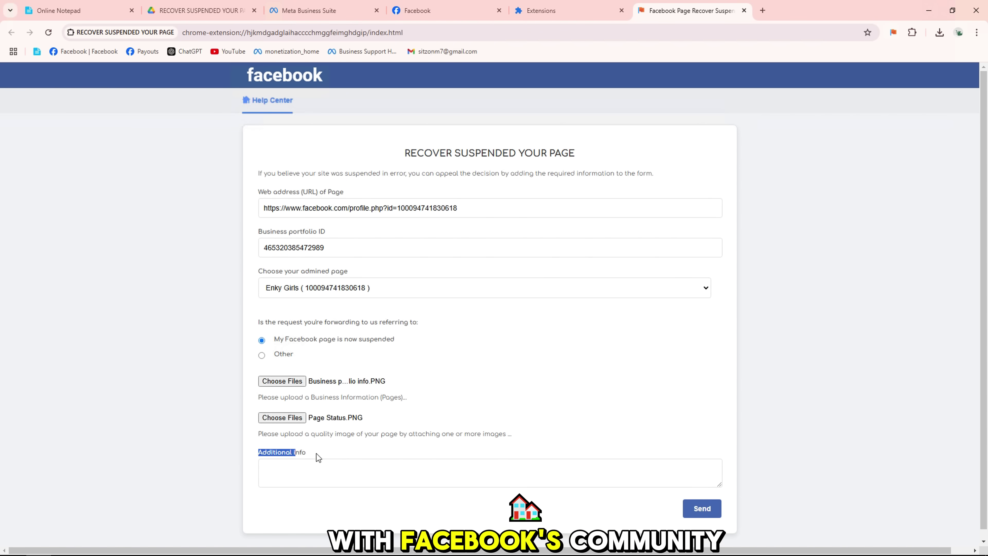
{"action": "left_click", "coordinate": [316, 457]}
{"action": "left_click_drag", "start_coordinate": [725, 503], "coordinate": [717, 539]}
{"action": "scroll", "coordinate": [713, 490], "scroll_direction": "down", "scroll_amount": 2}
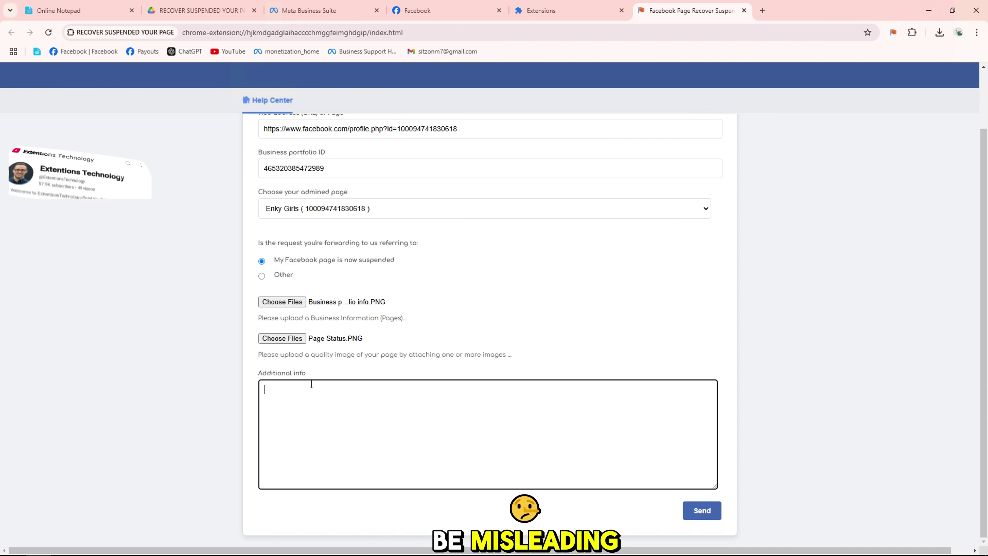
Step: Copy the appeal letter from Online Notepad and paste it into Additional info
{"action": "left_click", "coordinate": [58, 10]}
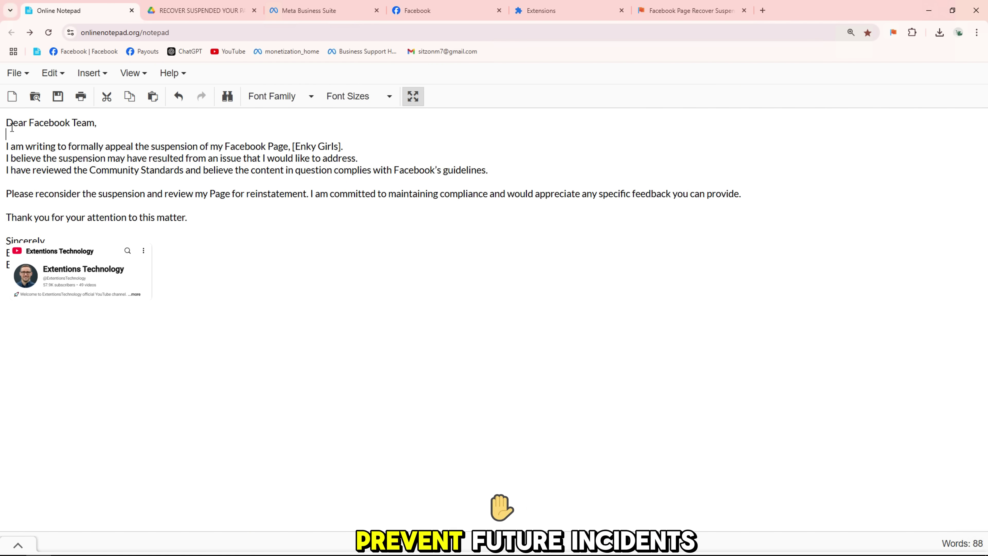
{"action": "left_click_drag", "start_coordinate": [6, 123], "coordinate": [181, 278]}
{"action": "key", "text": "ctrl+c"}
{"action": "left_click", "coordinate": [638, 8]}
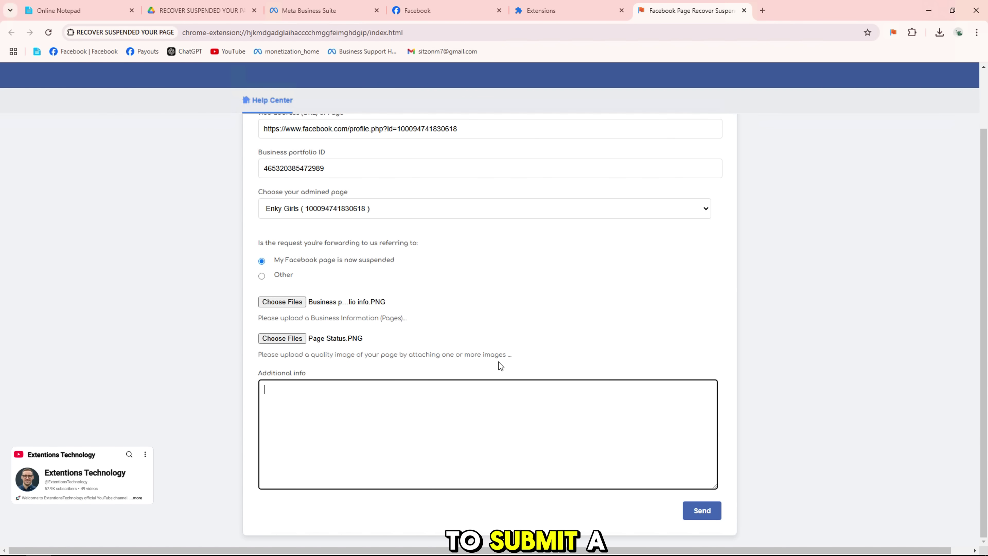
{"action": "left_click", "coordinate": [336, 413]}
{"action": "key", "text": "ctrl+v"}
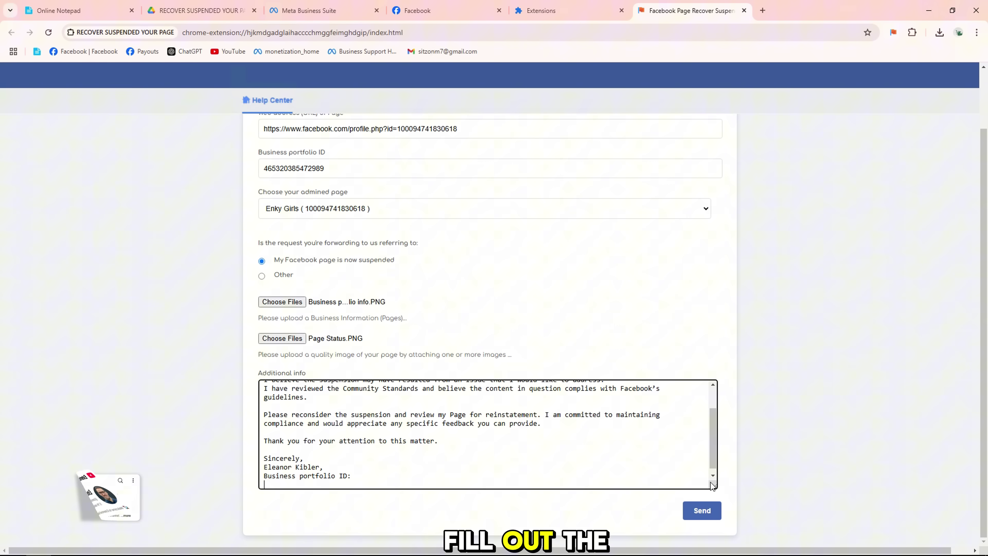
{"action": "left_click_drag", "start_coordinate": [712, 486], "coordinate": [714, 510]}
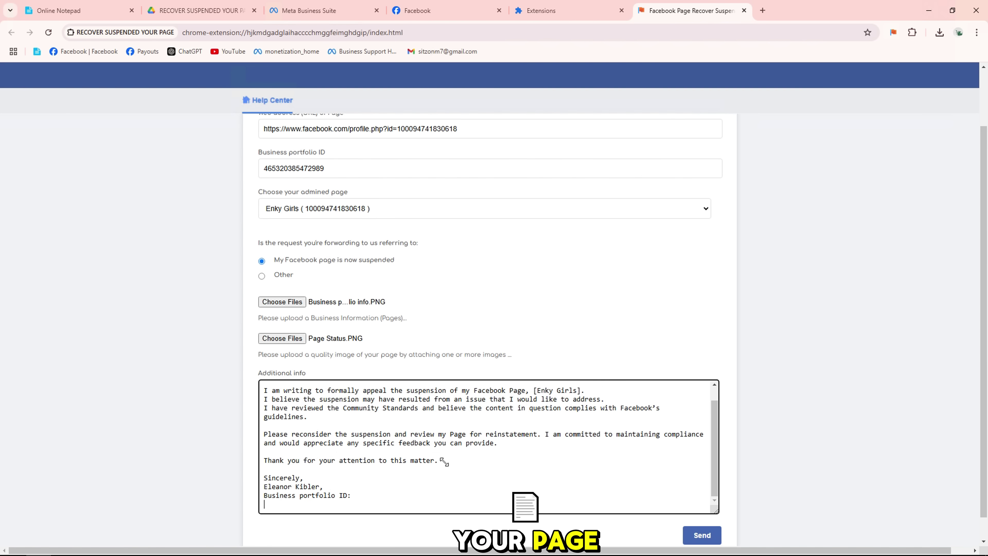
{"action": "scroll", "coordinate": [290, 407], "scroll_direction": "up", "scroll_amount": 1}
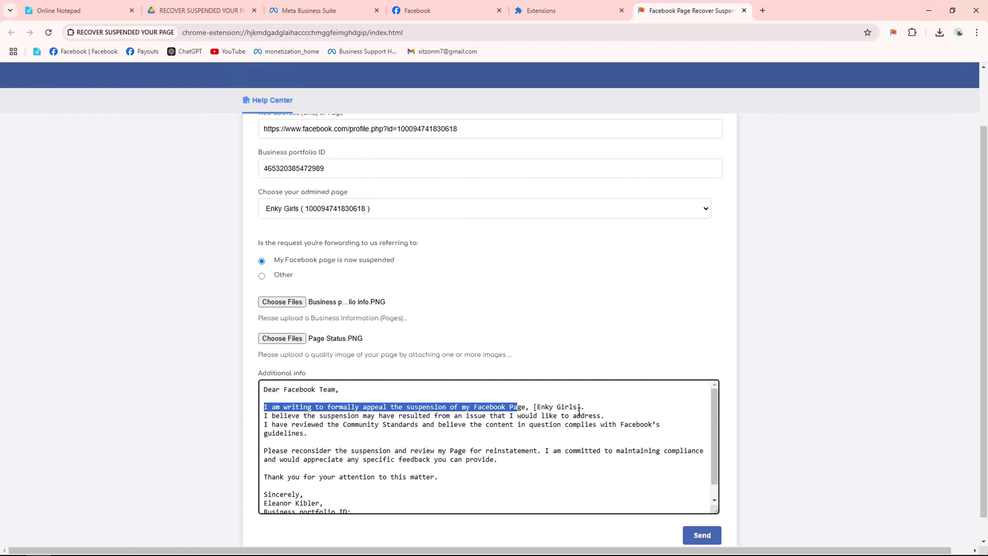
{"action": "left_click_drag", "start_coordinate": [579, 411], "coordinate": [652, 424]}
{"action": "left_click_drag", "start_coordinate": [645, 472], "coordinate": [319, 465]}
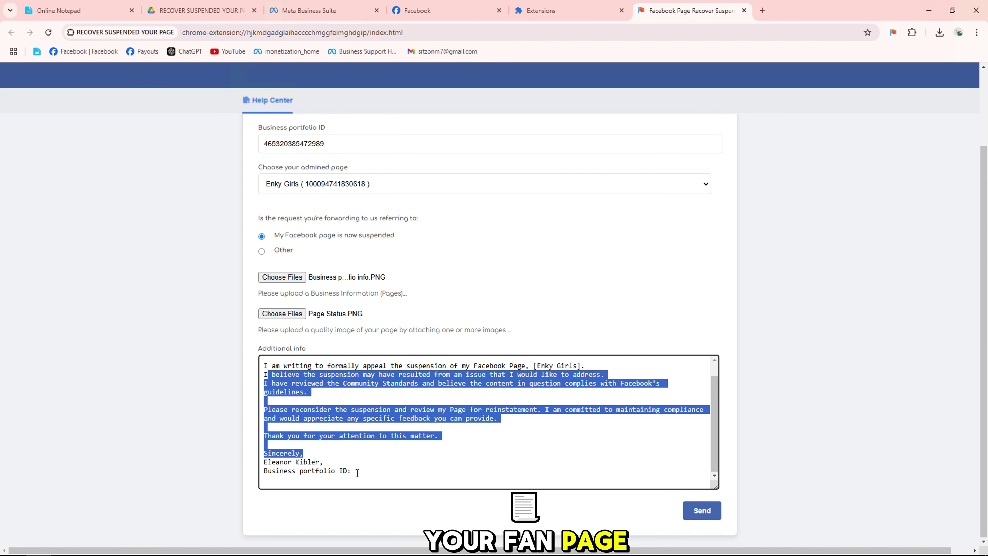
{"action": "triple_click", "coordinate": [319, 463]}
{"action": "triple_click", "coordinate": [320, 472]}
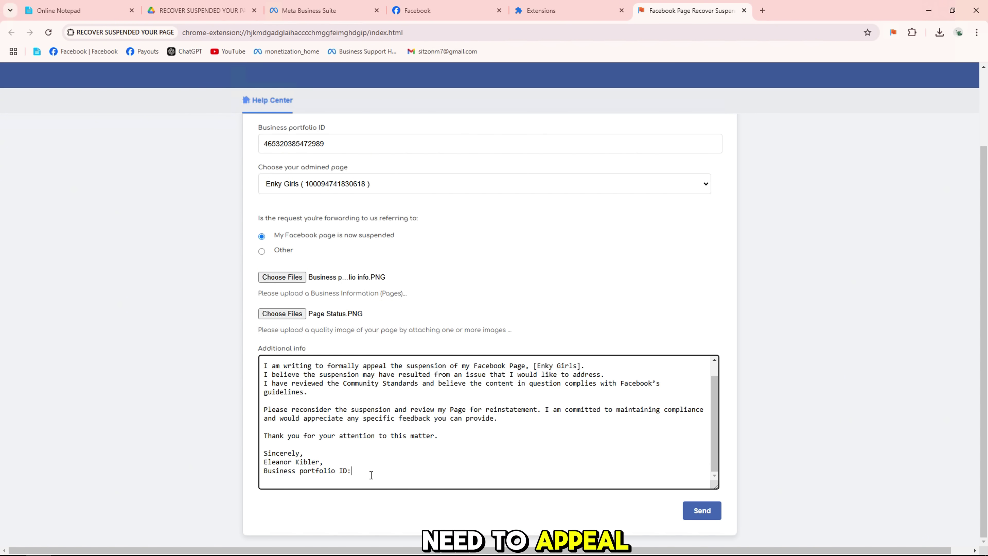
Step: Copy the business portfolio ID from Meta Business Suite and paste it after 'Business portfolio ID:'
{"action": "left_click", "coordinate": [58, 11]}
{"action": "left_click", "coordinate": [198, 10]}
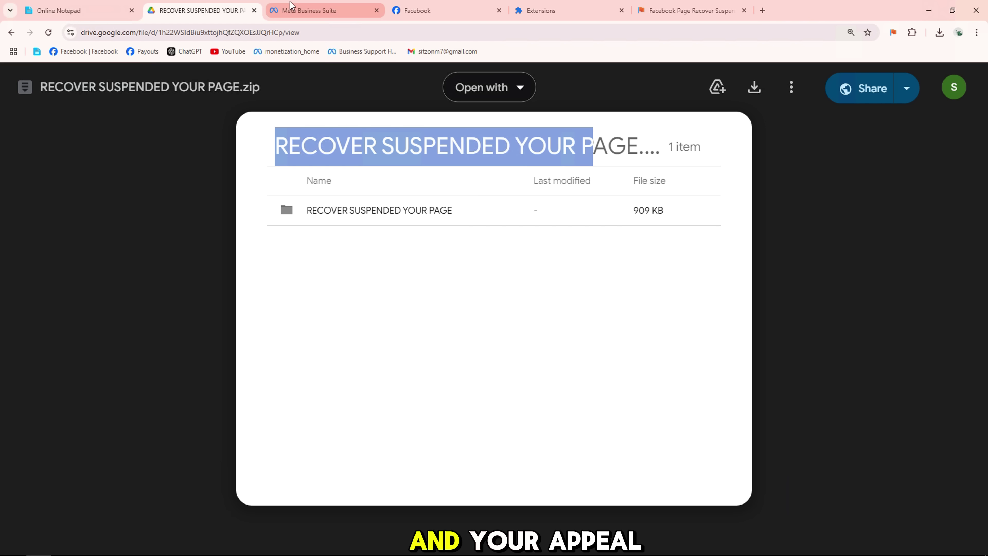
{"action": "left_click", "coordinate": [292, 5]}
{"action": "double_click", "coordinate": [316, 158]}
{"action": "key", "text": "ctrl+c"}
{"action": "left_click", "coordinate": [689, 11]}
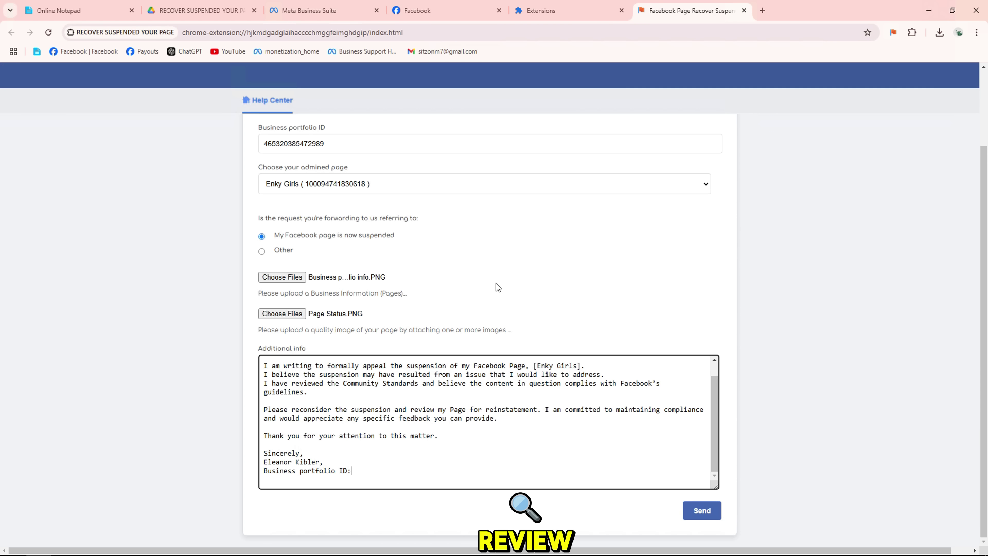
{"action": "right_click", "coordinate": [365, 476]}
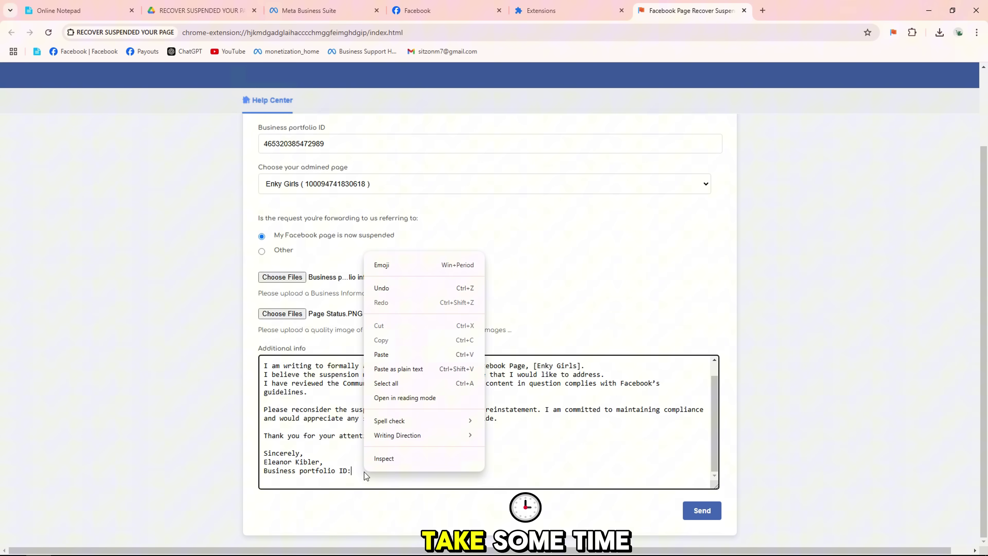
{"action": "left_click", "coordinate": [385, 361]}
{"action": "scroll", "coordinate": [338, 425], "scroll_direction": "up", "scroll_amount": 1}
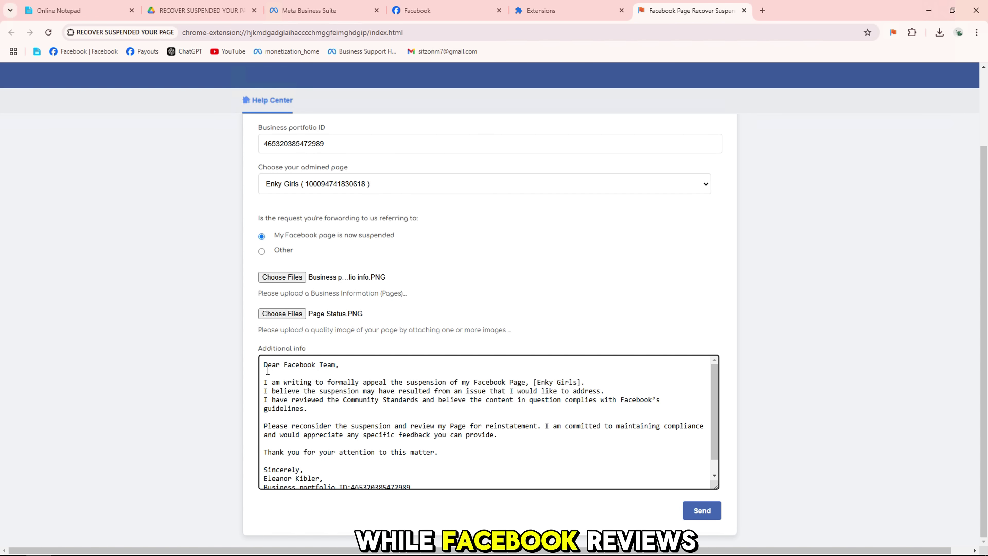
{"action": "left_click_drag", "start_coordinate": [265, 359], "coordinate": [486, 521]}
{"action": "left_click", "coordinate": [452, 455]}
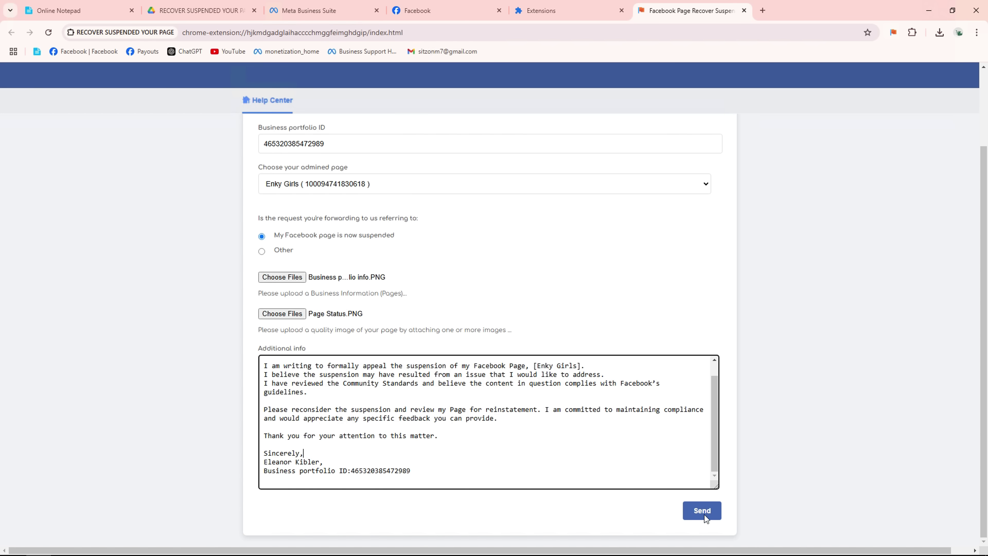
Step: Send the recovery request and wait for the 'Your page is back on Facebook' confirmation
{"action": "scroll", "coordinate": [760, 506], "scroll_direction": "up", "scroll_amount": 2}
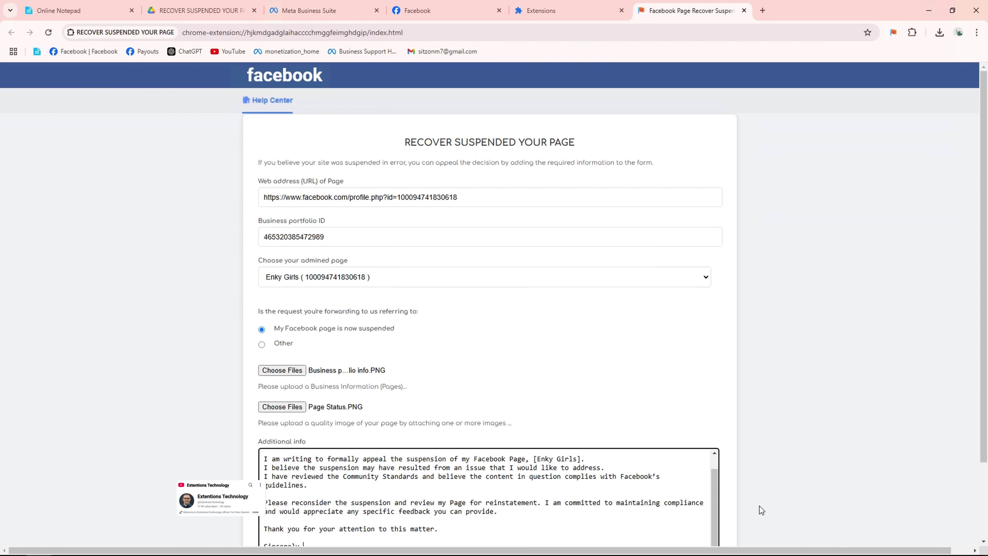
{"action": "scroll", "coordinate": [759, 507], "scroll_direction": "down", "scroll_amount": 2}
{"action": "left_click", "coordinate": [702, 510]}
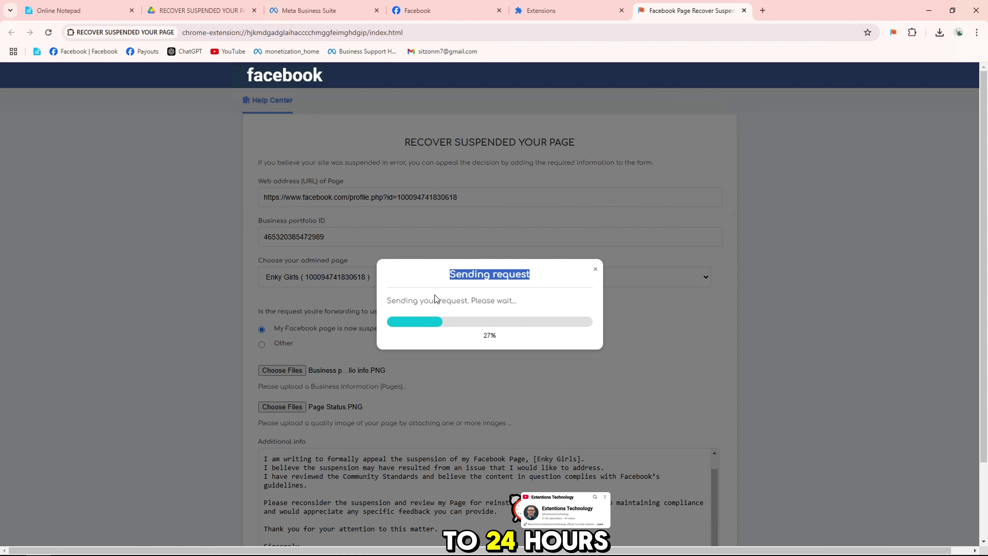
{"action": "left_click_drag", "start_coordinate": [383, 304], "coordinate": [514, 305]}
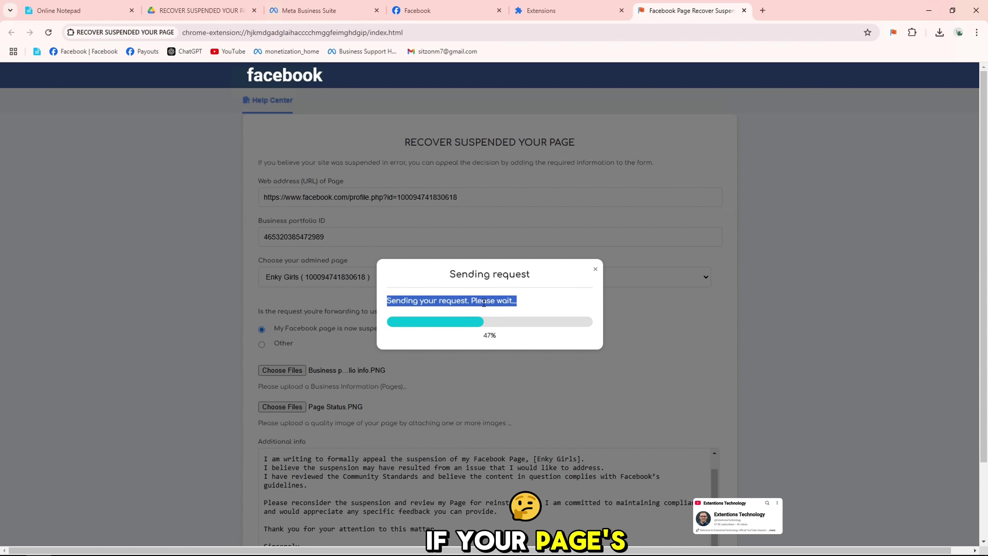
{"action": "left_click", "coordinate": [484, 302]}
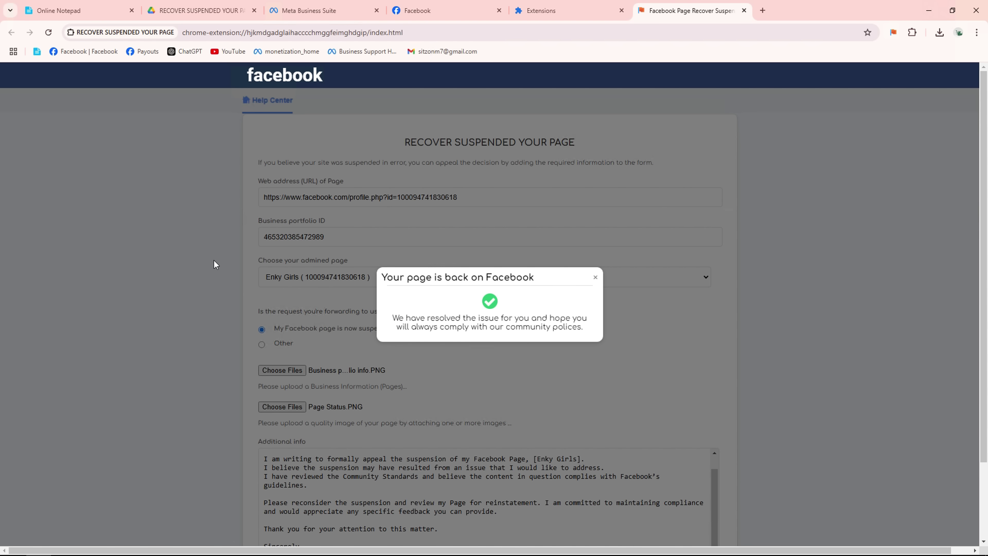
{"action": "left_click_drag", "start_coordinate": [507, 279], "coordinate": [530, 280]}
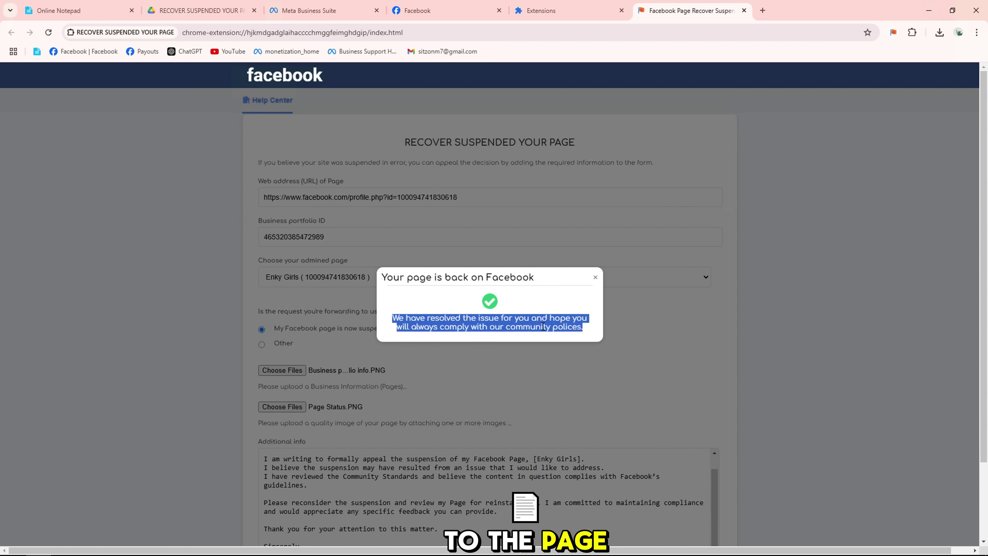
Step: Switch to the Enky Girls page and view its 'Your page is back on Facebook' banner
{"action": "left_click", "coordinate": [430, 5]}
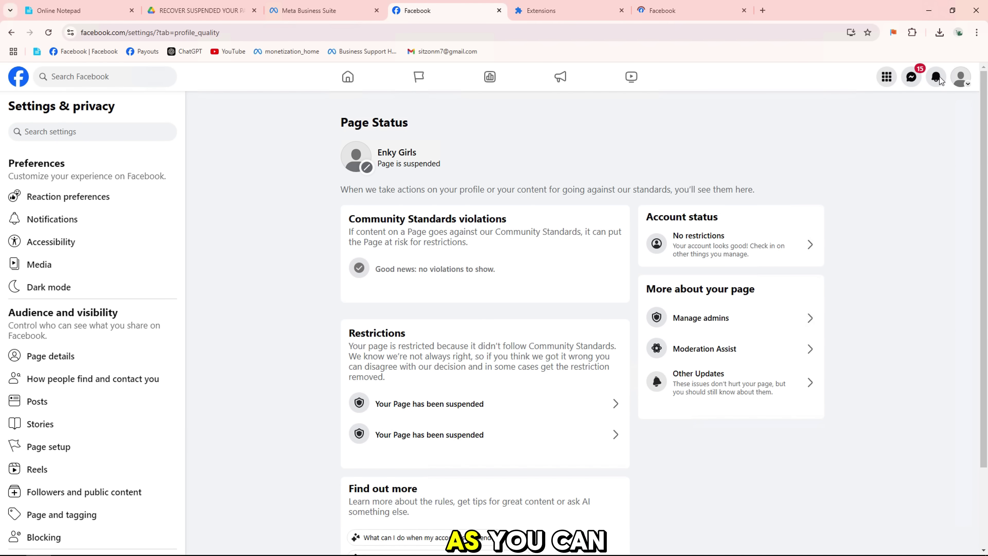
{"action": "left_click", "coordinate": [960, 88]}
{"action": "left_click", "coordinate": [897, 104]}
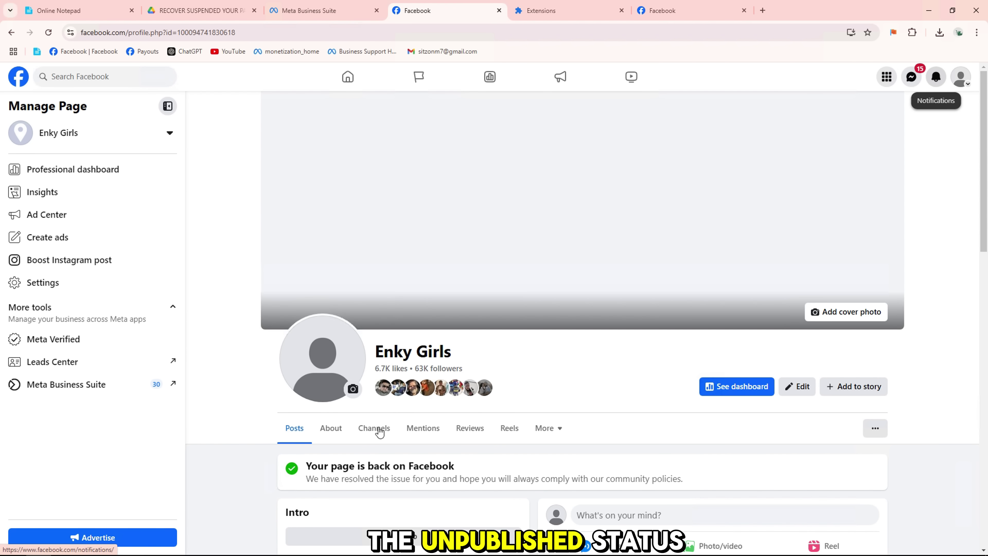
{"action": "left_click_drag", "start_coordinate": [306, 465], "coordinate": [537, 475]}
{"action": "double_click", "coordinate": [629, 480]}
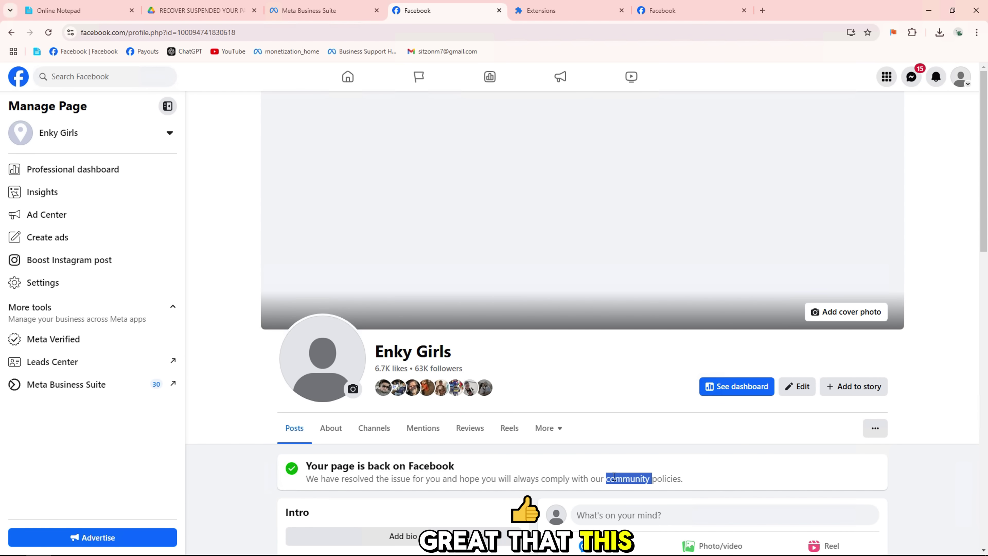
{"action": "scroll", "coordinate": [389, 350], "scroll_direction": "down", "scroll_amount": 8}
{"action": "scroll", "coordinate": [390, 350], "scroll_direction": "down", "scroll_amount": 3}
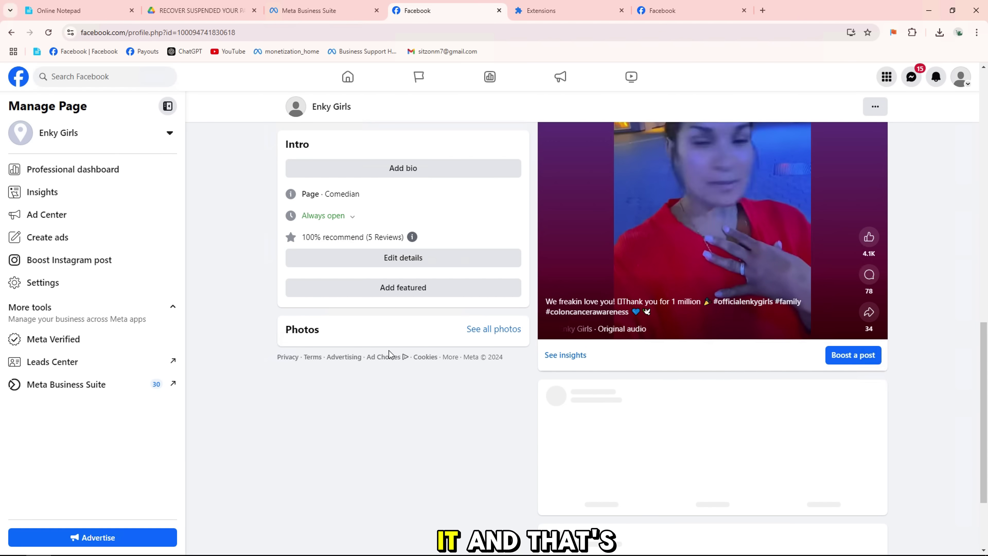
{"action": "scroll", "coordinate": [389, 351], "scroll_direction": "up", "scroll_amount": 15}
{"action": "scroll", "coordinate": [387, 350], "scroll_direction": "down", "scroll_amount": 2}
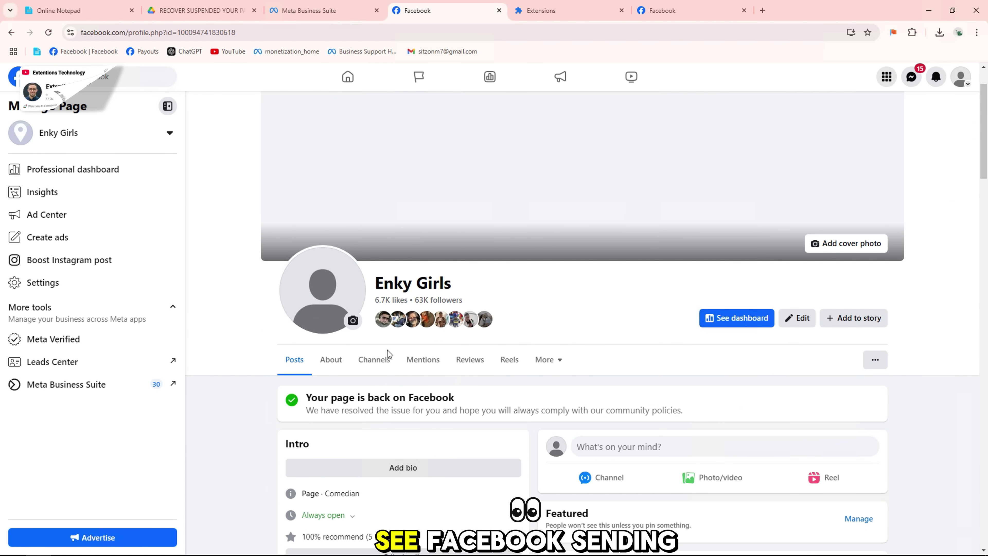
{"action": "scroll", "coordinate": [387, 350], "scroll_direction": "up", "scroll_amount": 2}
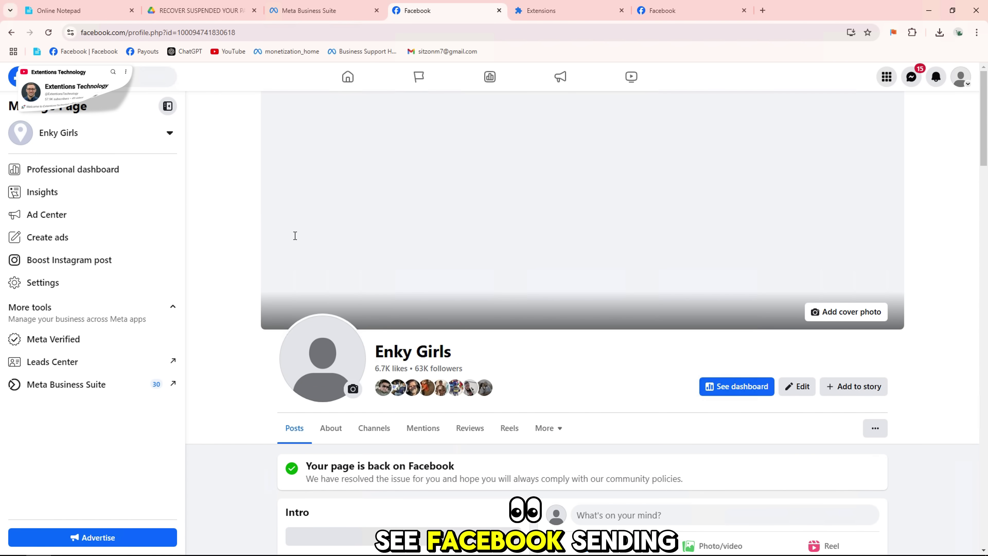
Step: Reload the Enky Girls page, check notifications for the restoration notice, and review its page options
{"action": "left_click", "coordinate": [48, 33]}
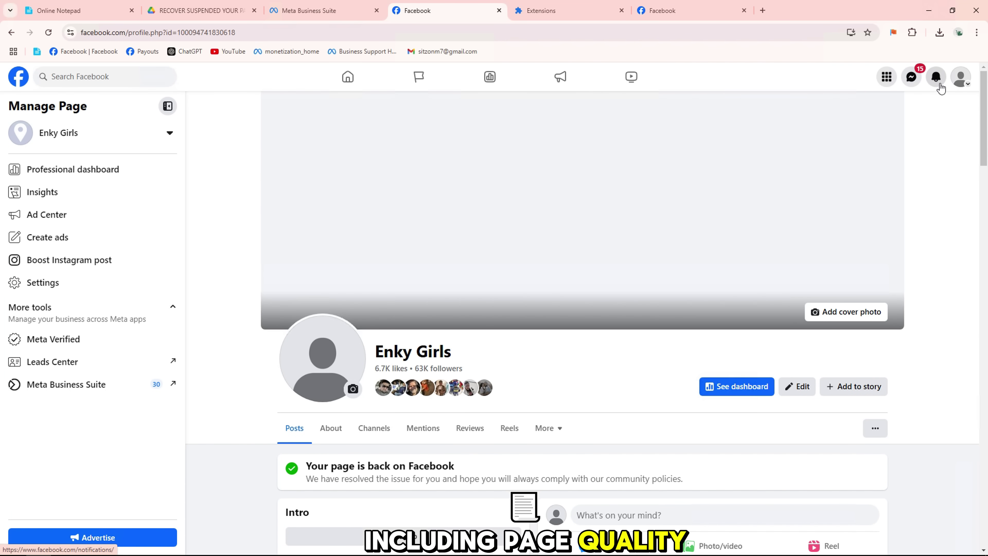
{"action": "left_click", "coordinate": [936, 77]}
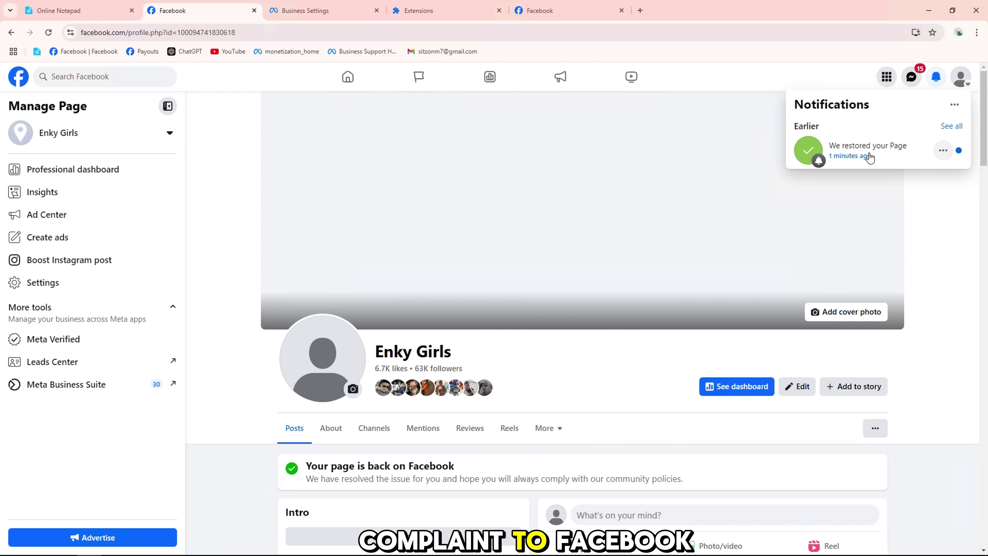
{"action": "left_click", "coordinate": [936, 77]}
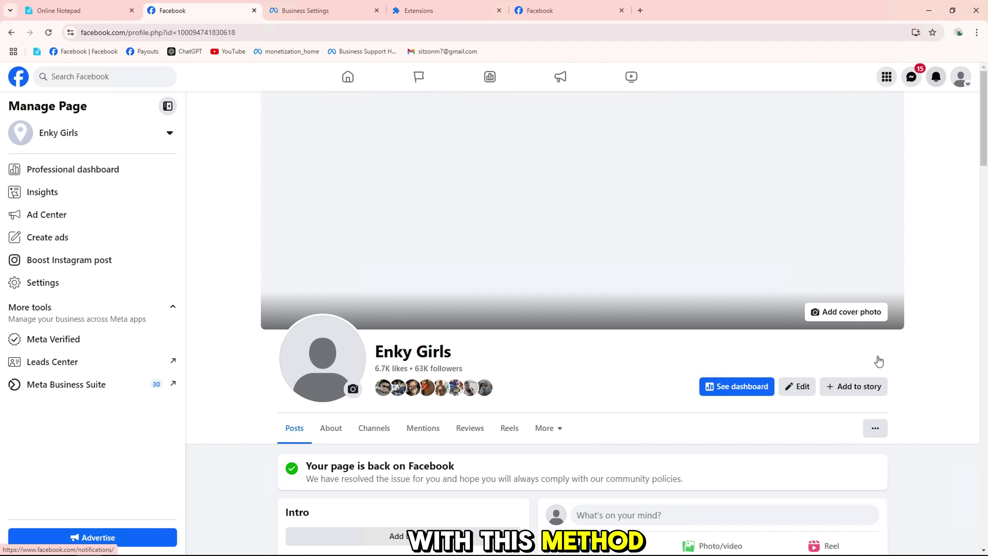
{"action": "left_click", "coordinate": [874, 427]}
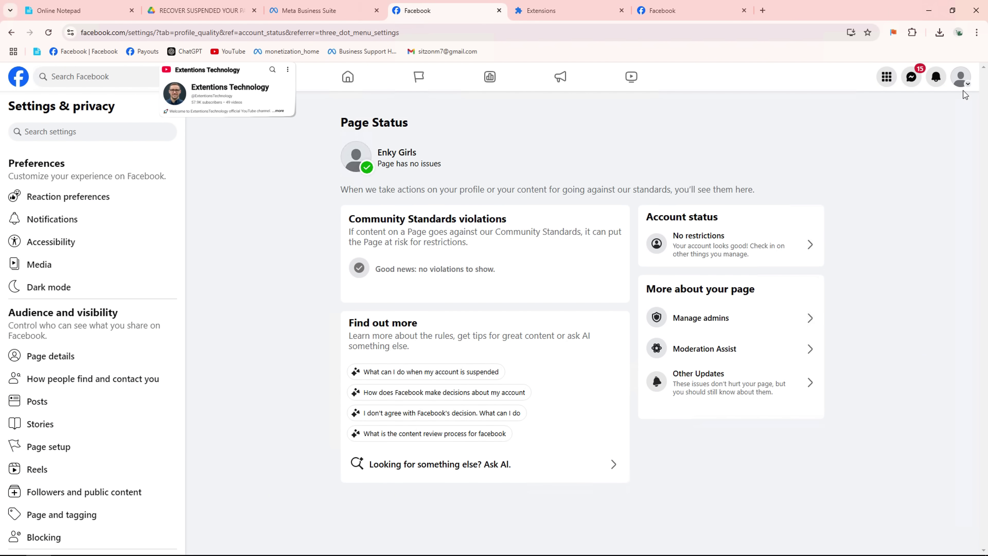
{"action": "left_click", "coordinate": [961, 77]}
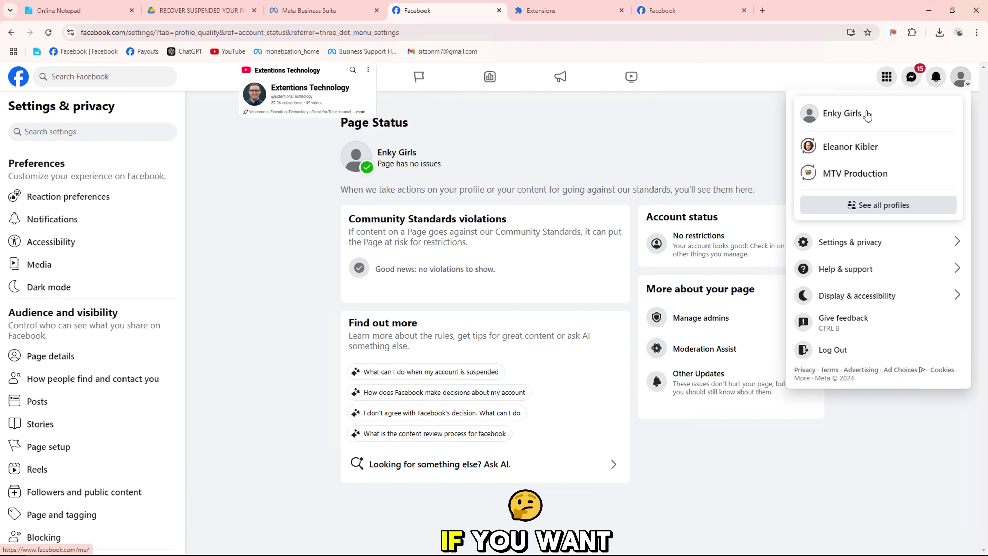
{"action": "left_click", "coordinate": [850, 111]}
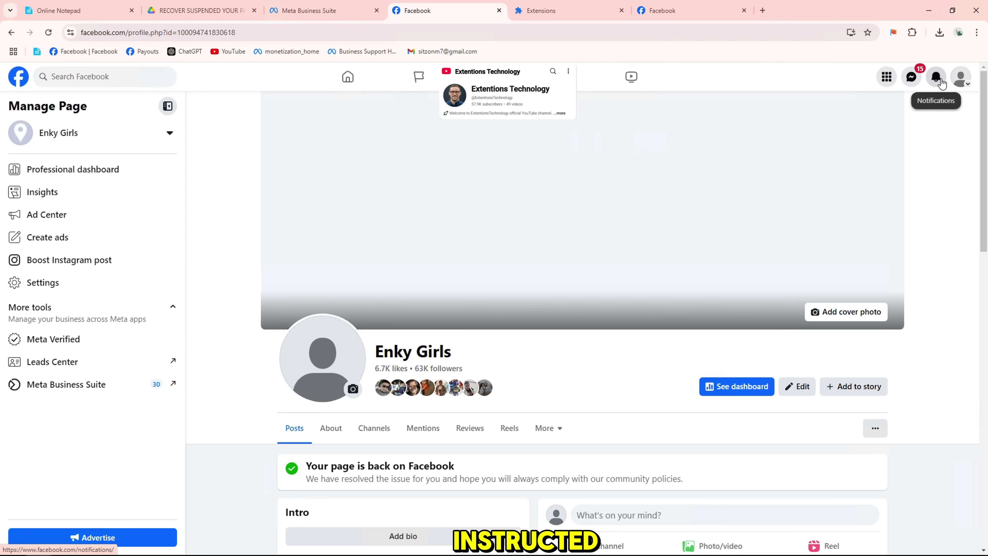
{"action": "scroll", "coordinate": [859, 276], "scroll_direction": "down", "scroll_amount": 10}
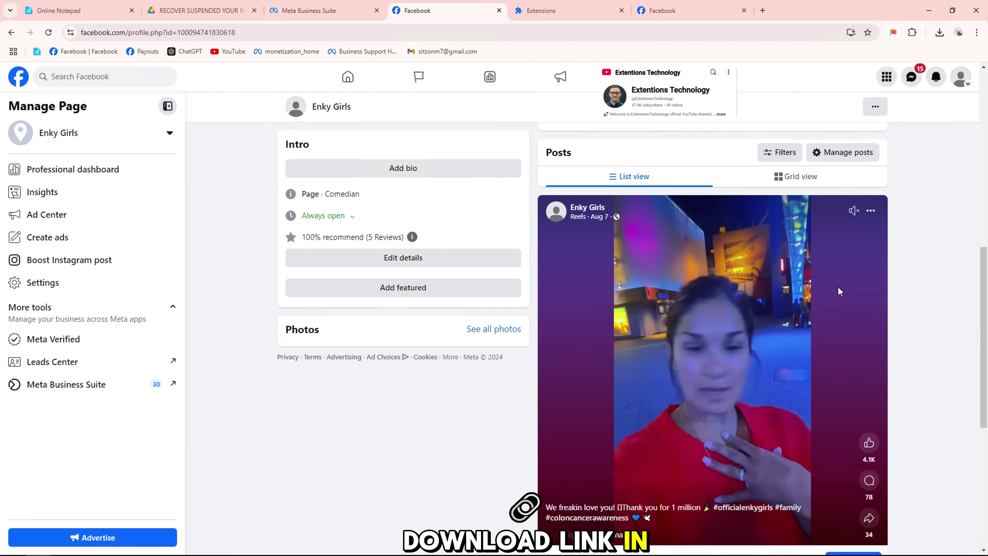
{"action": "scroll", "coordinate": [488, 364], "scroll_direction": "up", "scroll_amount": 8}
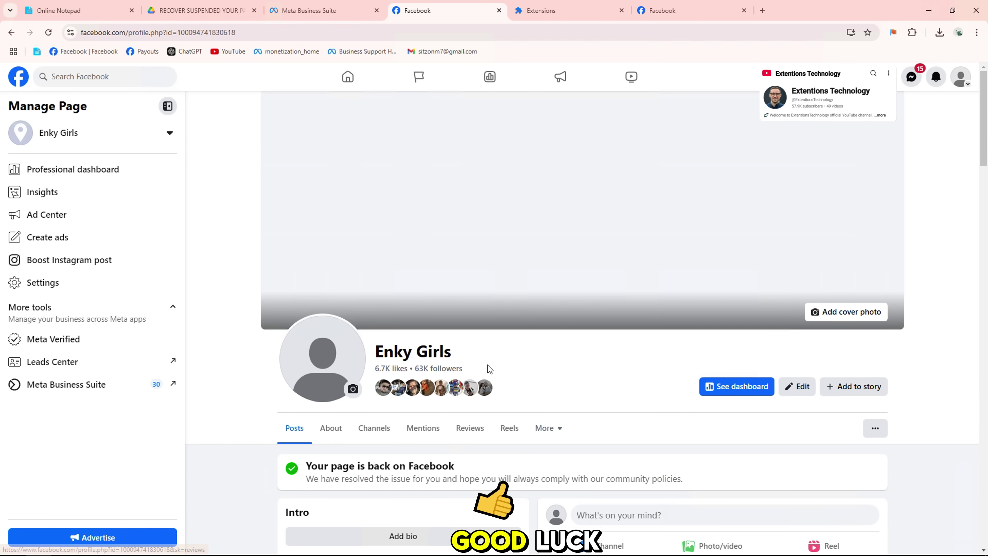